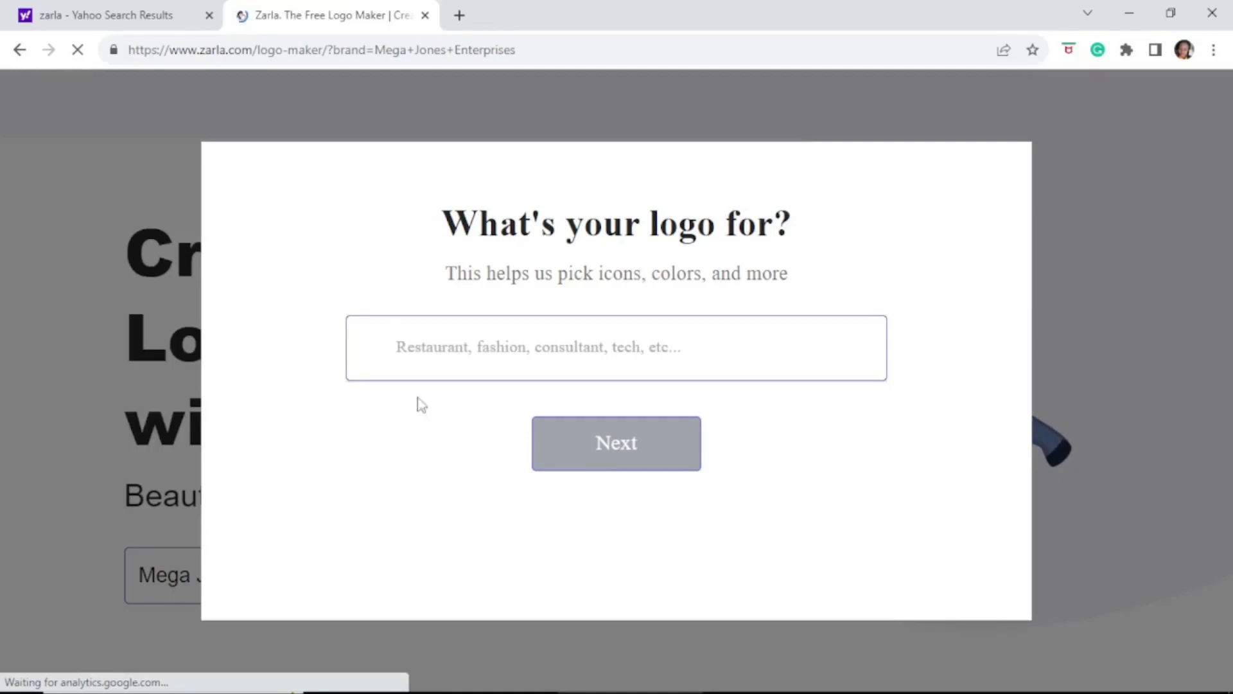
Enter Real Estate as the logo's industry, then start replacing it with Furniture
{"action": "left_click", "coordinate": [447, 354]}
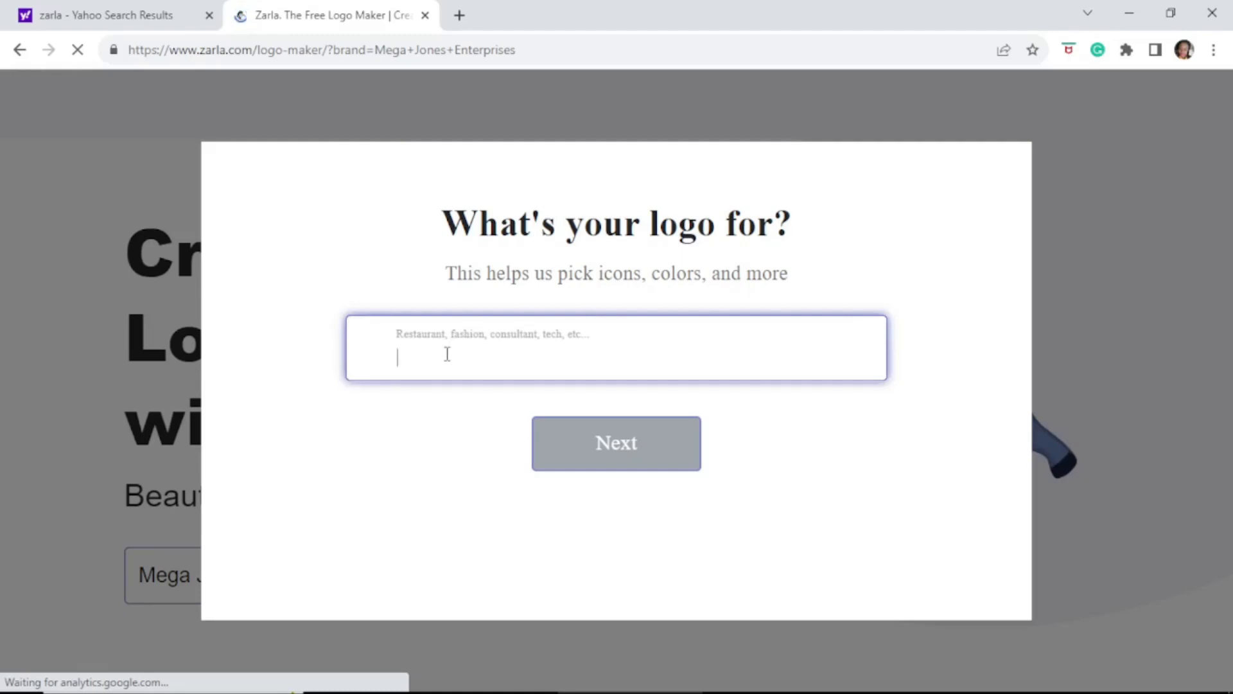
{"action": "type", "text": "Re"}
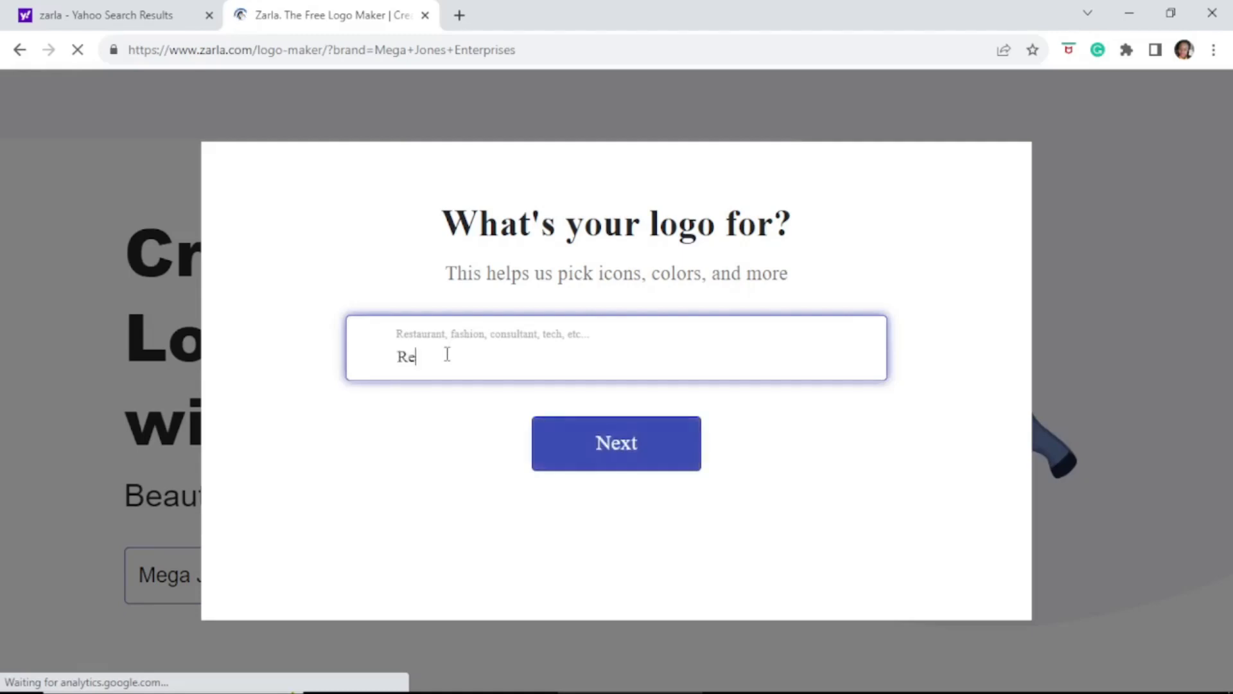
{"action": "type", "text": "al Estate"}
{"action": "left_click", "coordinate": [597, 436]}
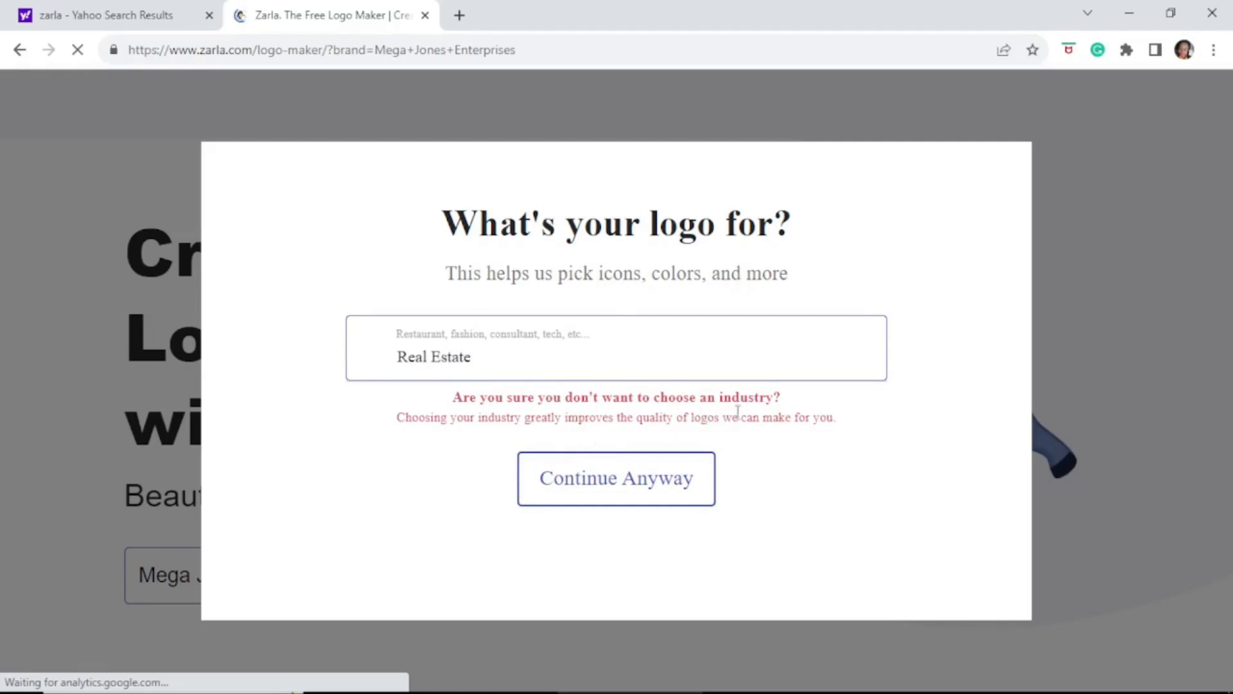
{"action": "triple_click", "coordinate": [440, 367]}
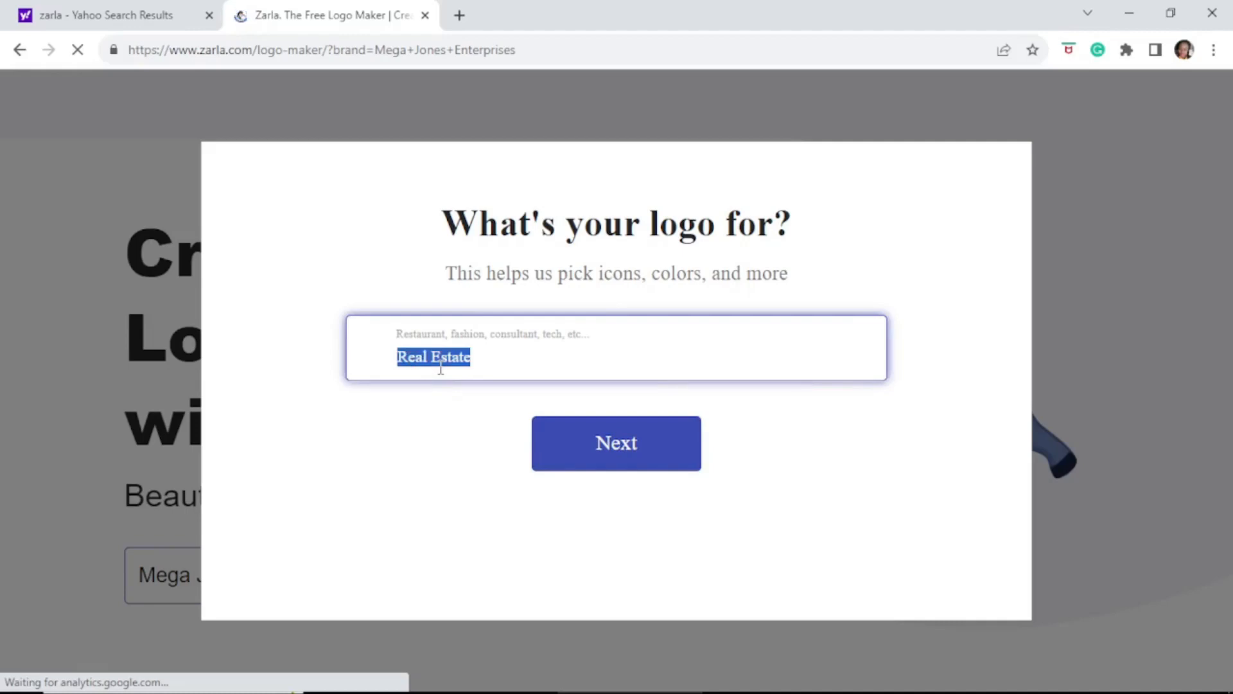
{"action": "type", "text": "Furniture"}
{"action": "left_click", "coordinate": [1014, 675]}
{"action": "left_click", "coordinate": [436, 347]}
{"action": "left_click", "coordinate": [617, 460]}
After briefly trying Restaurant, choose Furniture Maker as the industry and continue
{"action": "double_click", "coordinate": [426, 354]}
{"action": "type", "text": "Restaurant"}
{"action": "left_click", "coordinate": [655, 437]}
{"action": "left_click", "coordinate": [75, 53]}
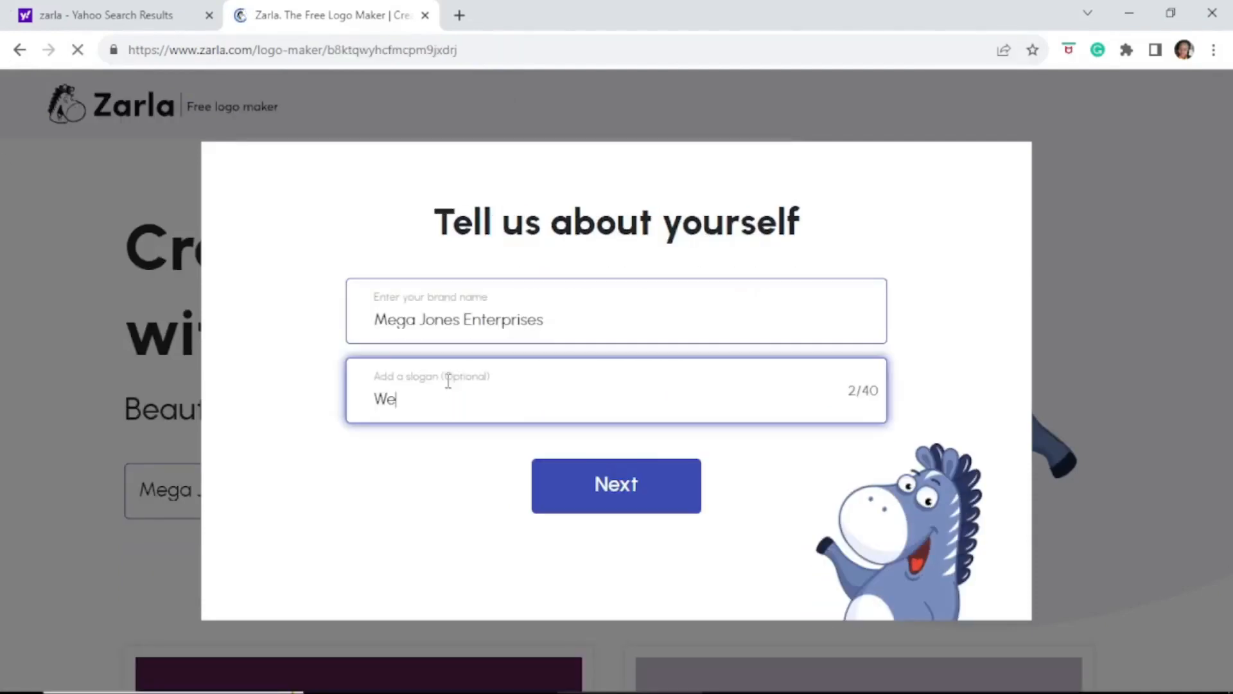
{"action": "type", "text": "g"}
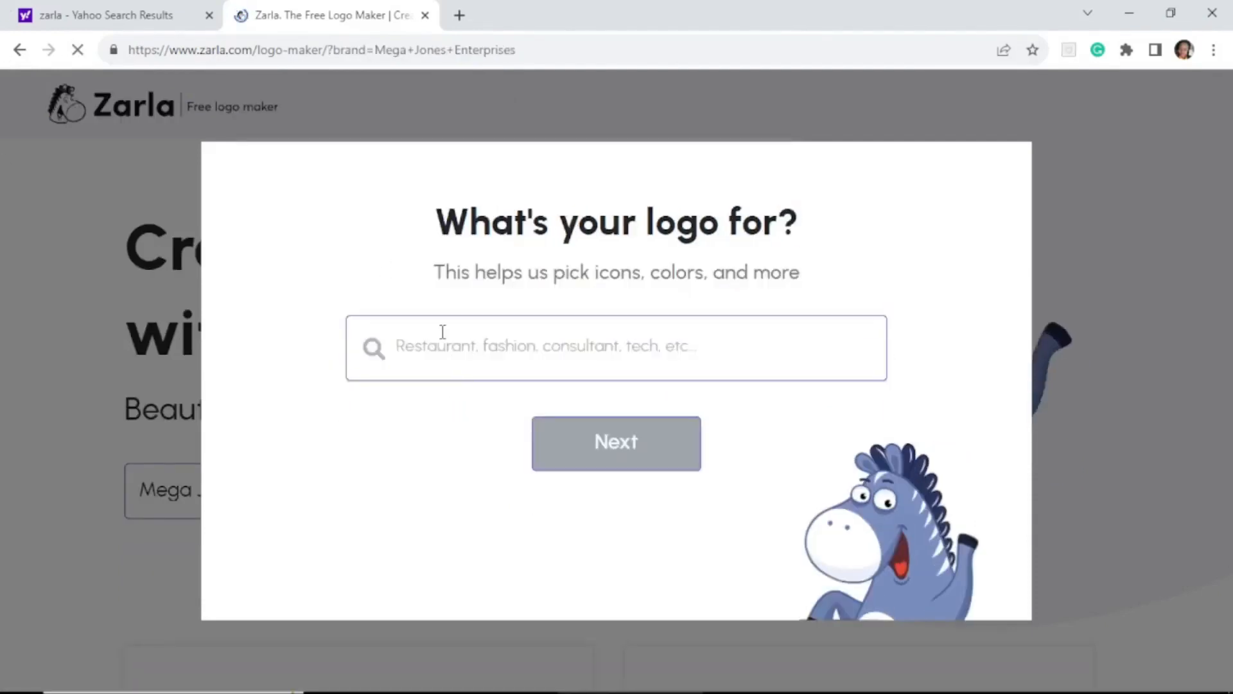
{"action": "left_click", "coordinate": [429, 345]}
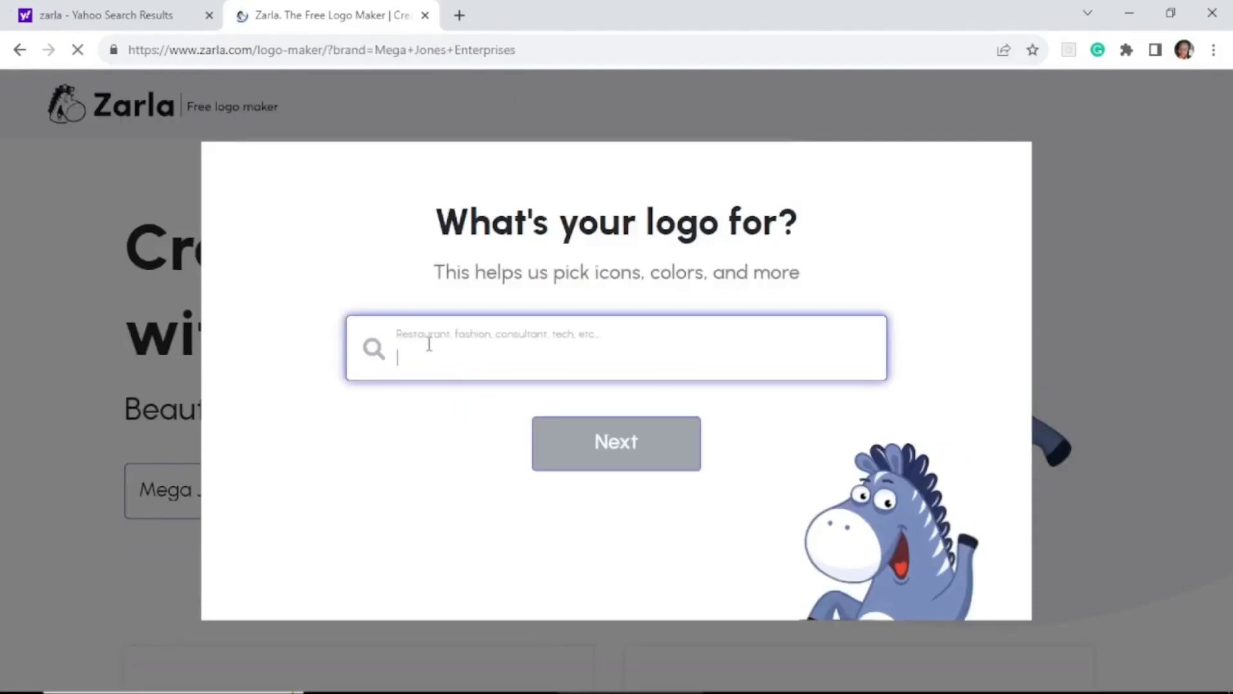
{"action": "type", "text": "Furniture"}
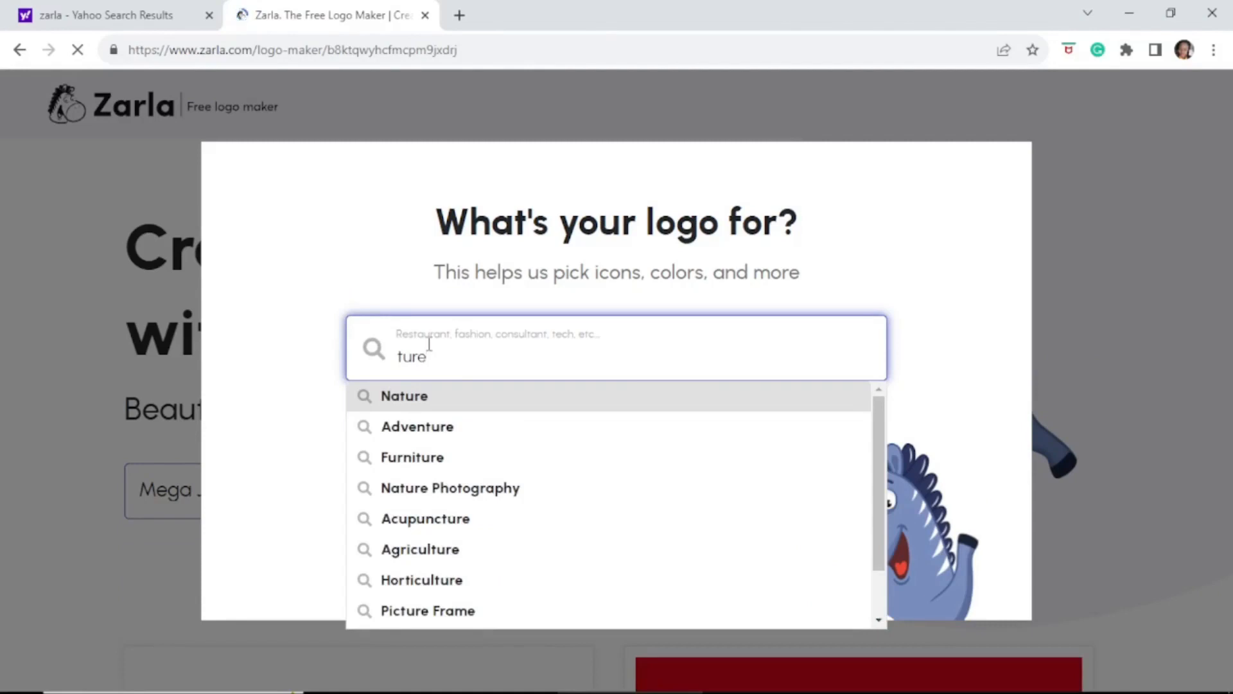
{"action": "type", "text": "Furn"}
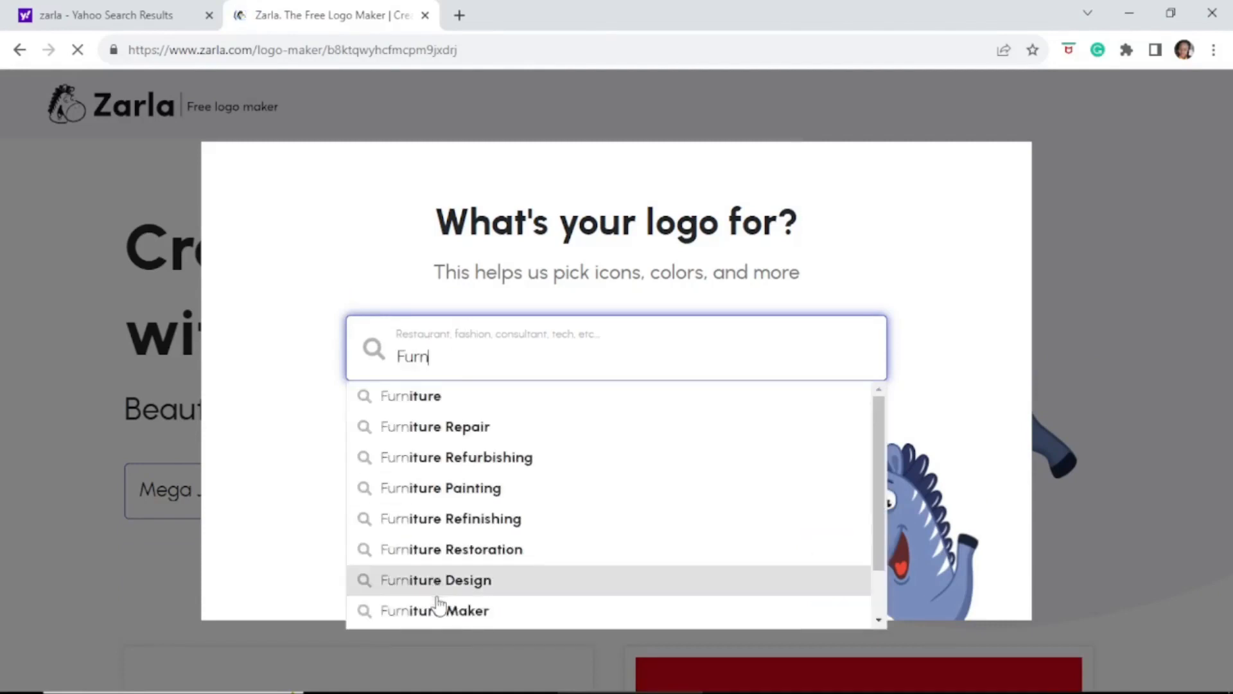
{"action": "left_click", "coordinate": [465, 612]}
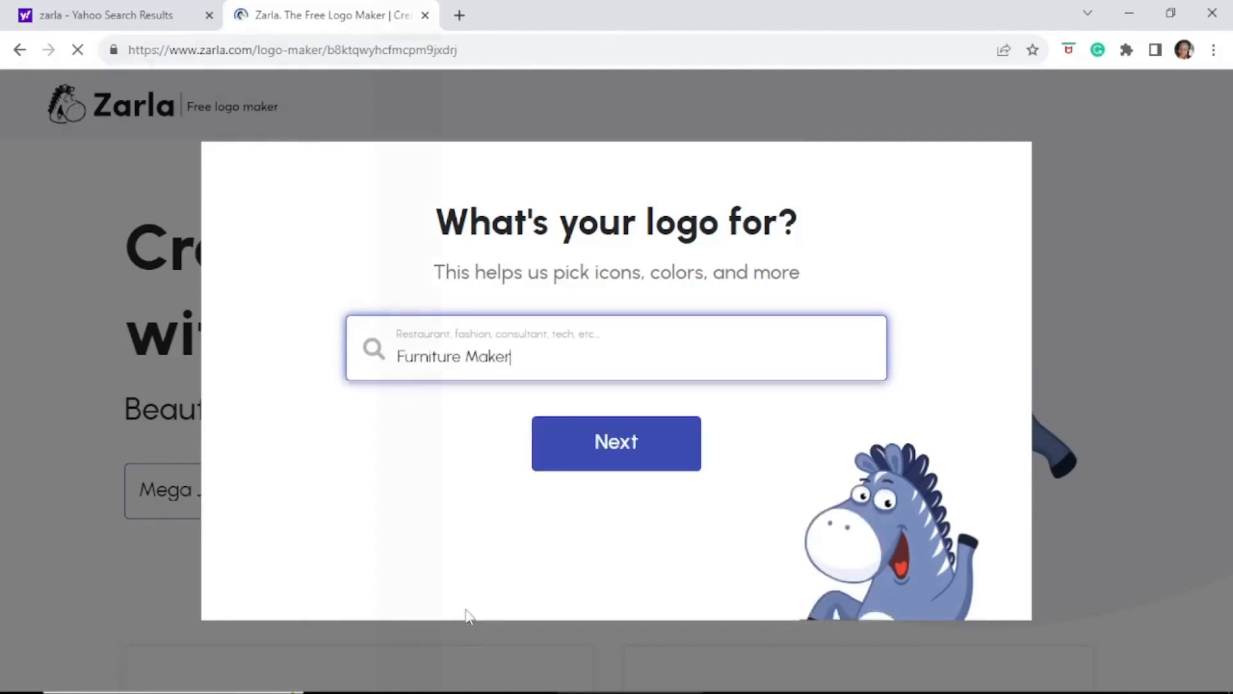
{"action": "left_click", "coordinate": [612, 441]}
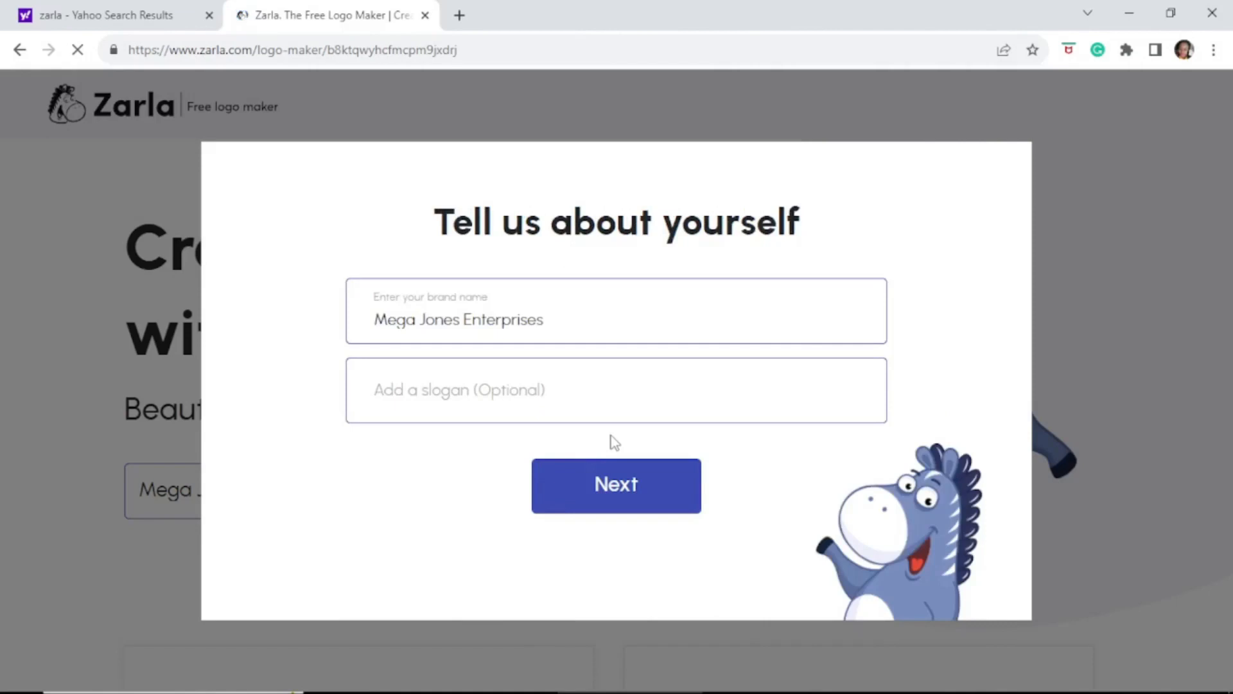
Enter the slogan 'We give our best', fixing the typos, and continue
{"action": "left_click", "coordinate": [448, 381]}
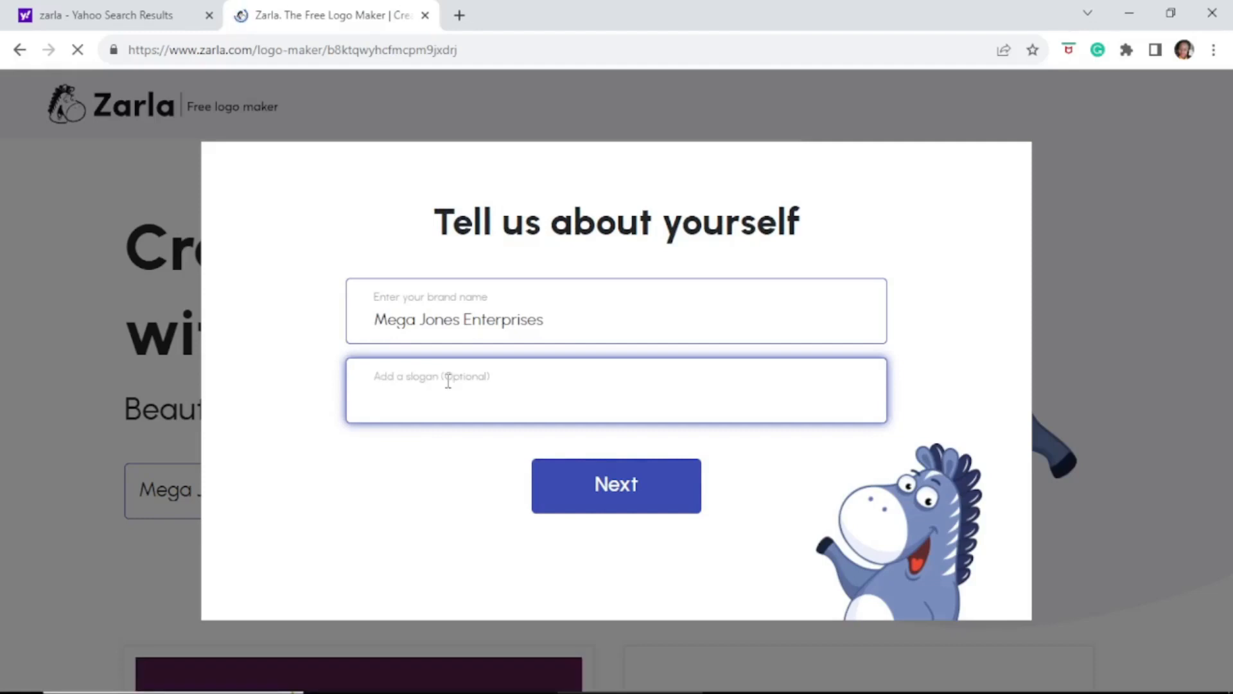
{"action": "type", "text": "We"}
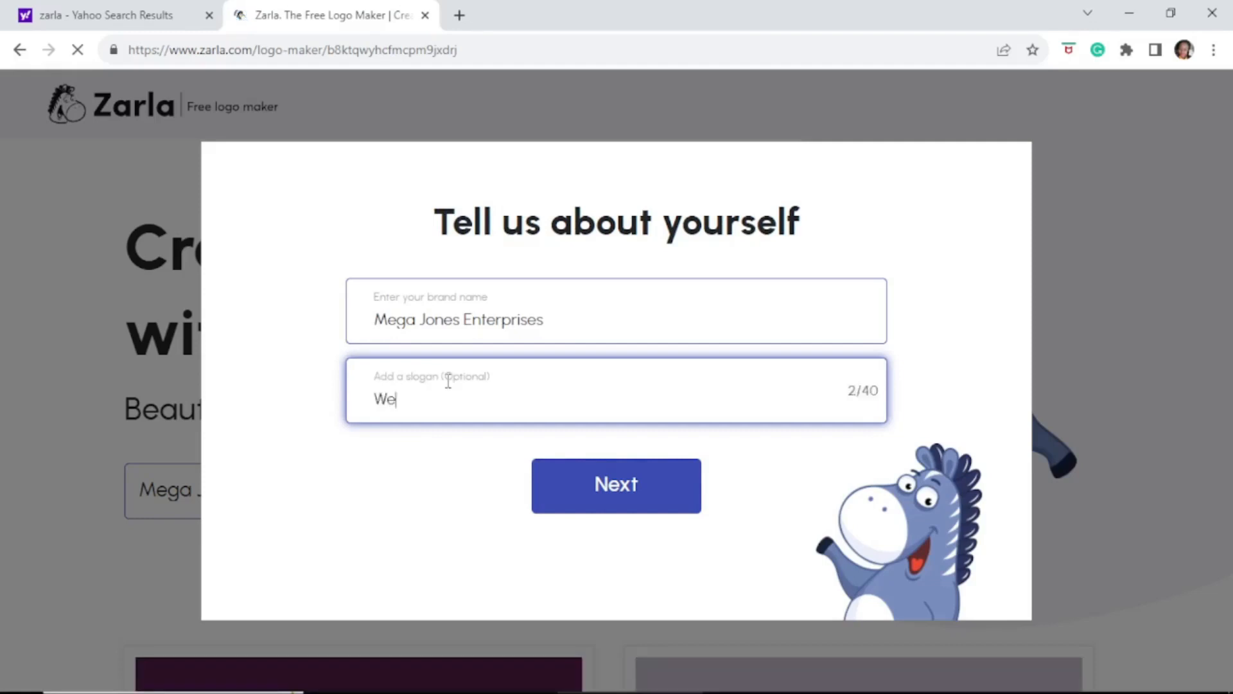
{"action": "type", "text": " give the nbest"}
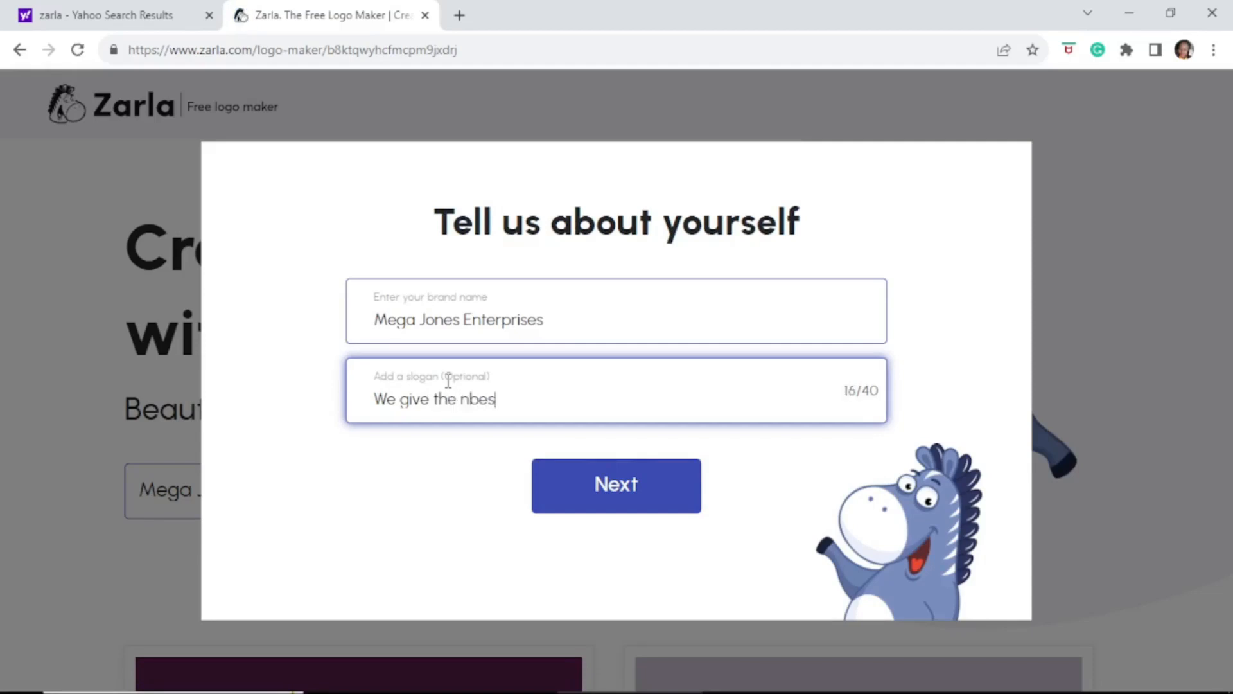
{"action": "key", "text": "BackSpace"}
{"action": "key", "text": "BackSpace"}
{"action": "key", "text": "BackSpace"}
{"action": "key", "text": "BackSpace"}
{"action": "key", "text": "BackSpace"}
{"action": "key", "text": "BackSpace"}
{"action": "type", "text": "best"}
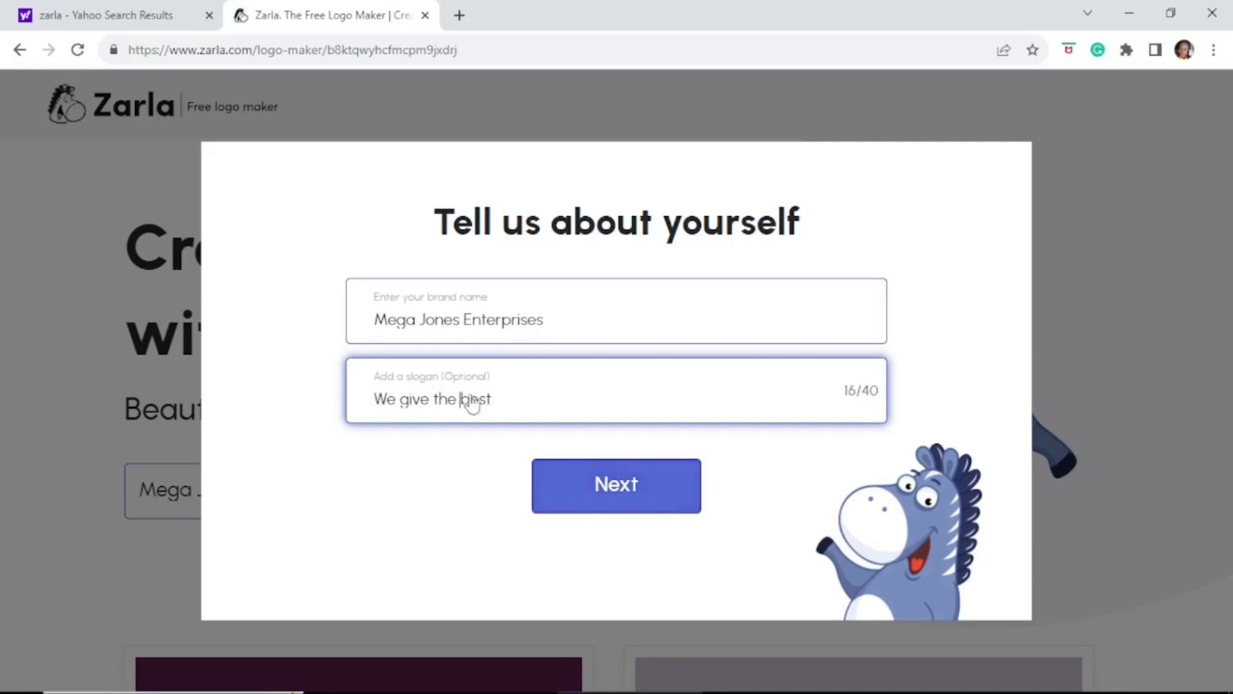
{"action": "double_click", "coordinate": [449, 399]}
{"action": "type", "text": "our"}
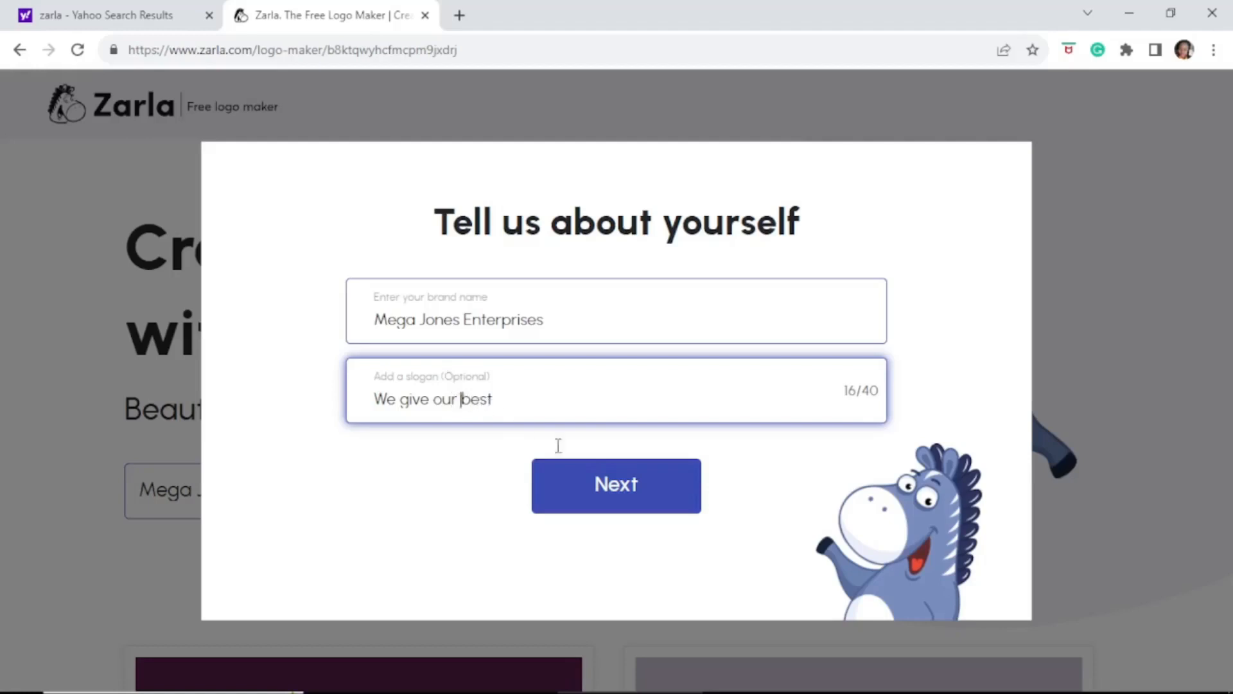
{"action": "left_click", "coordinate": [611, 500]}
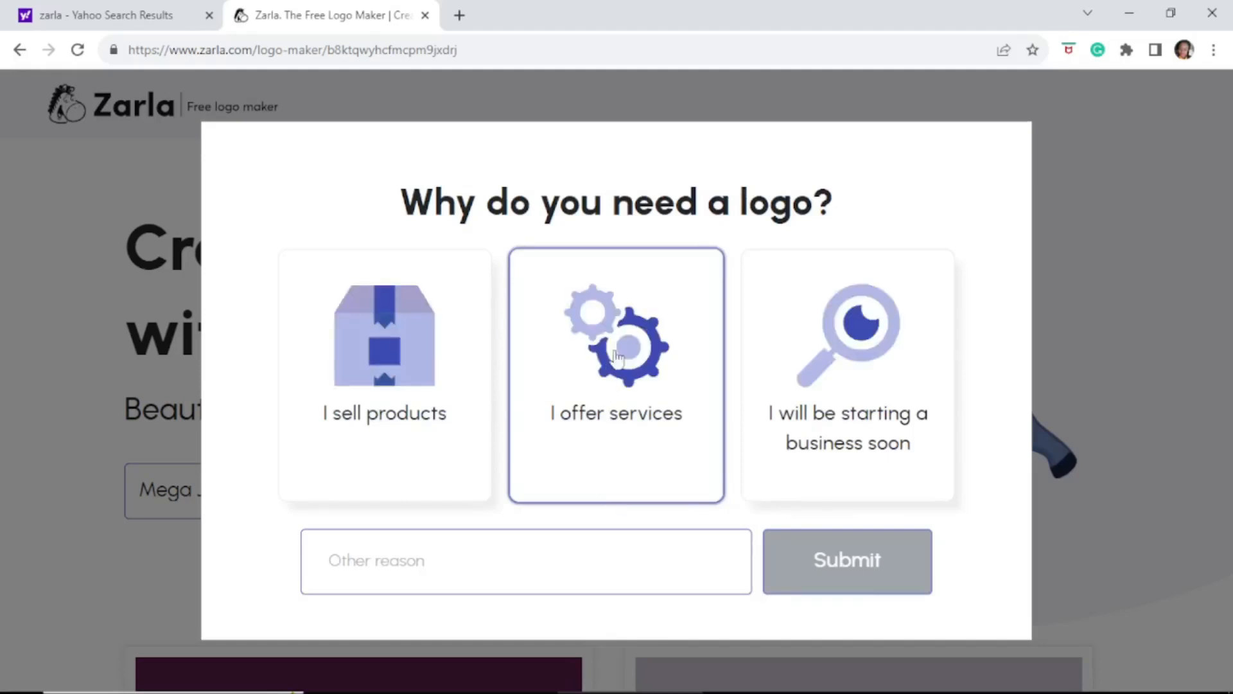
Answer why a logo is needed with 'I sell products'
{"action": "left_click", "coordinate": [808, 342]}
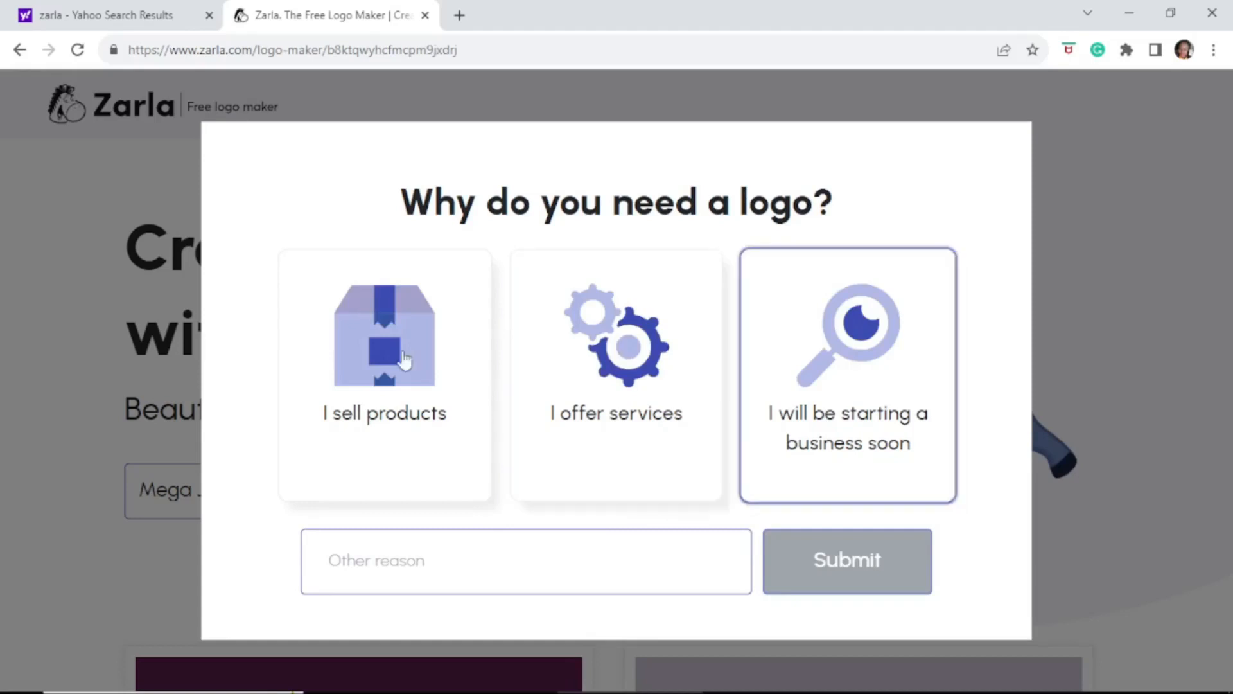
{"action": "left_click", "coordinate": [364, 382]}
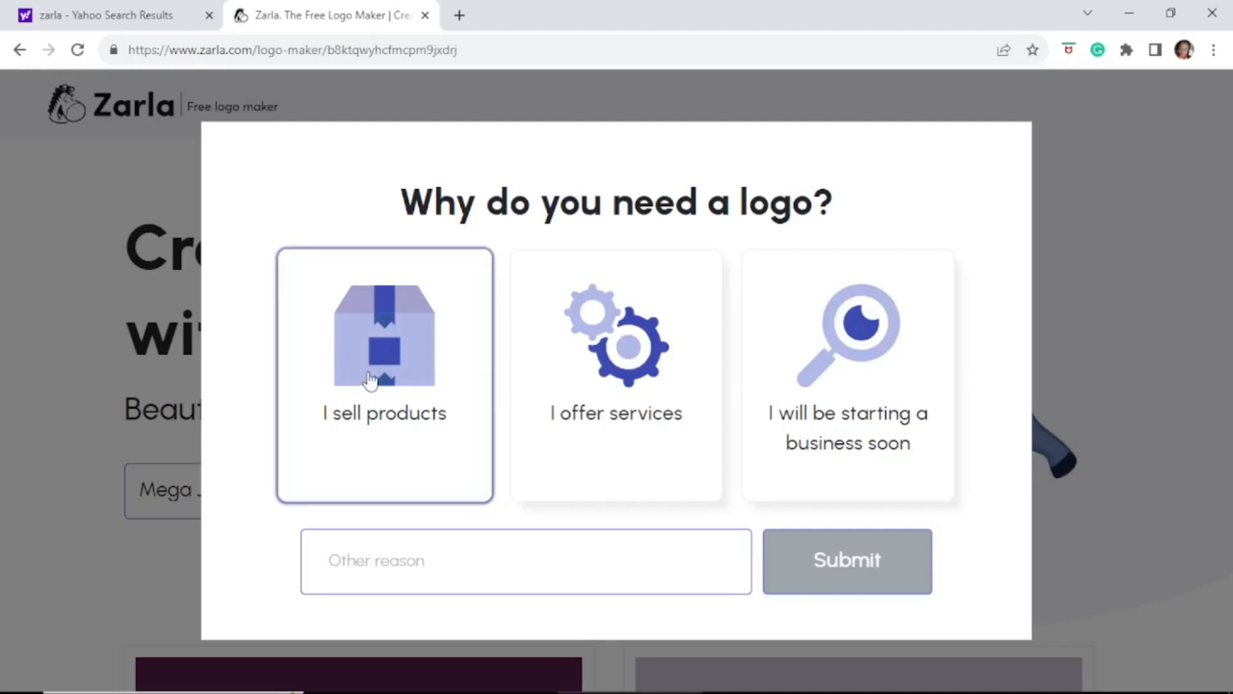
{"action": "left_click", "coordinate": [370, 380]}
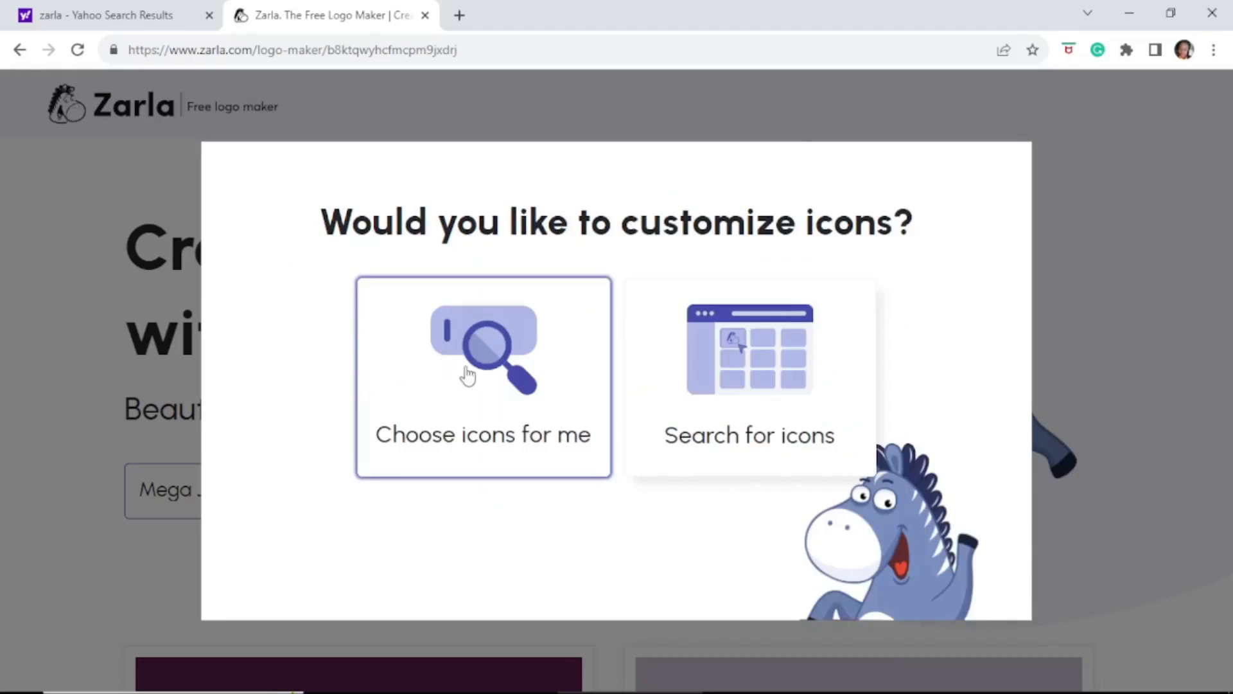
Let Zarla choose icons automatically and bring up the logo options
{"action": "left_click", "coordinate": [755, 371]}
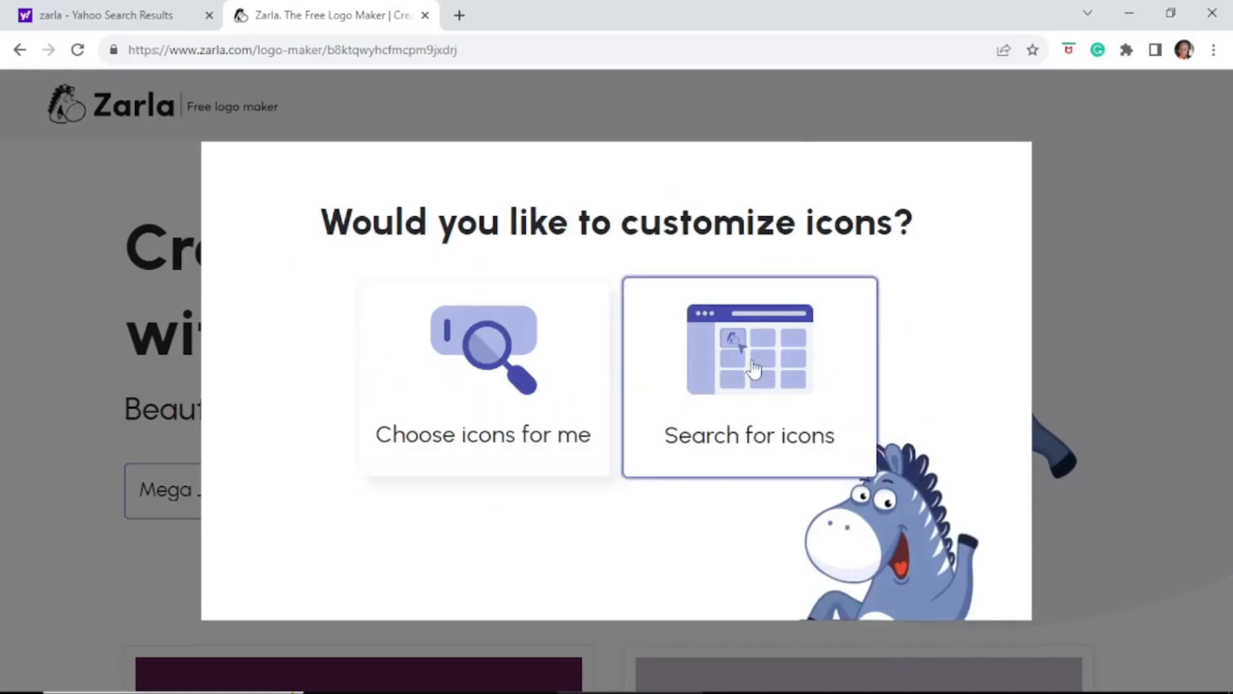
{"action": "left_click", "coordinate": [457, 382]}
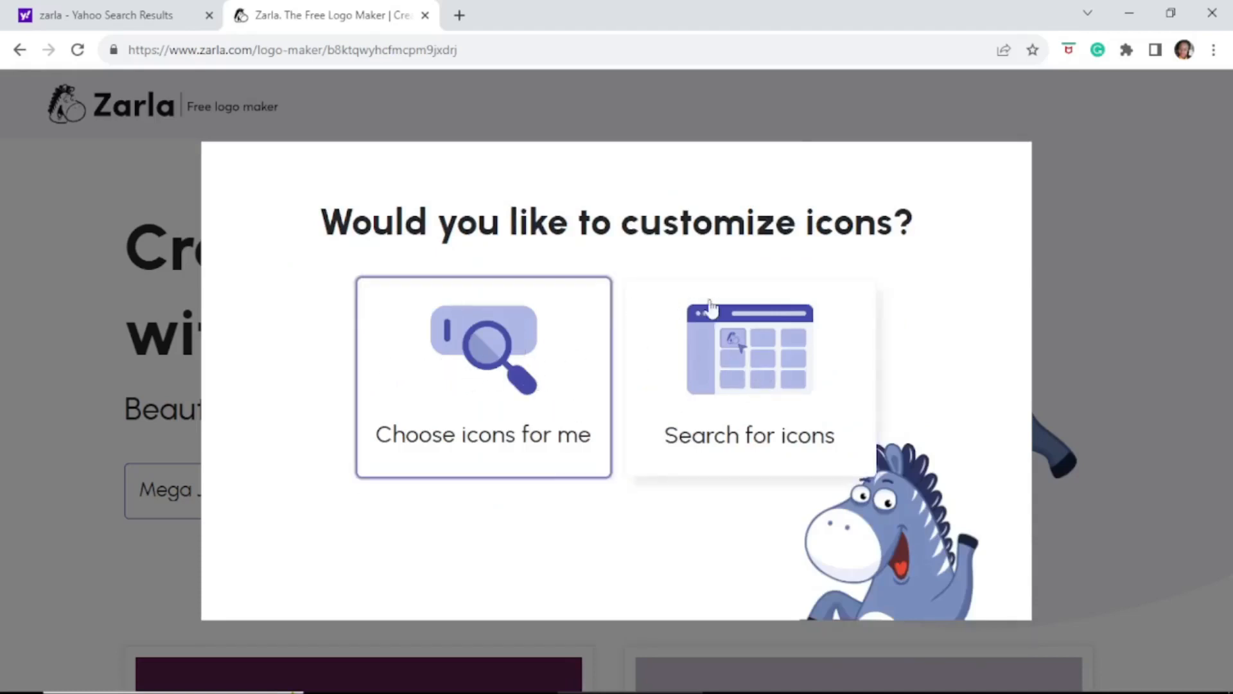
{"action": "left_click", "coordinate": [757, 334]}
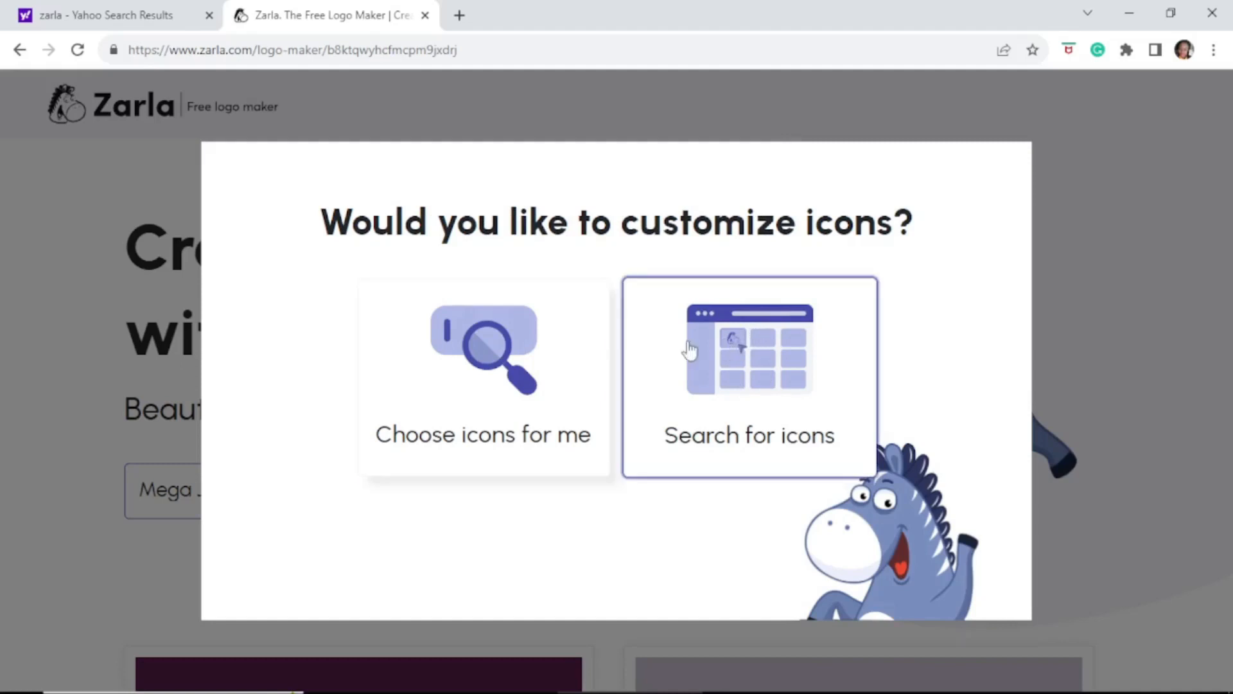
{"action": "left_click", "coordinate": [455, 378]}
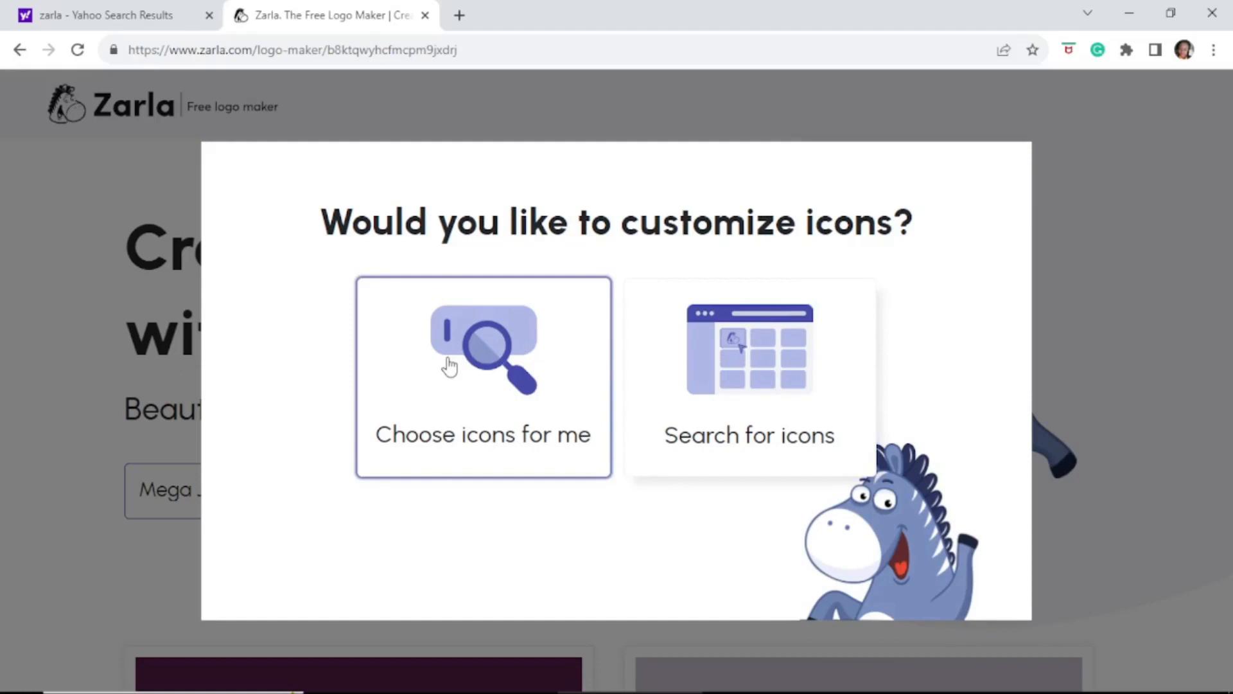
{"action": "left_click", "coordinate": [450, 365]}
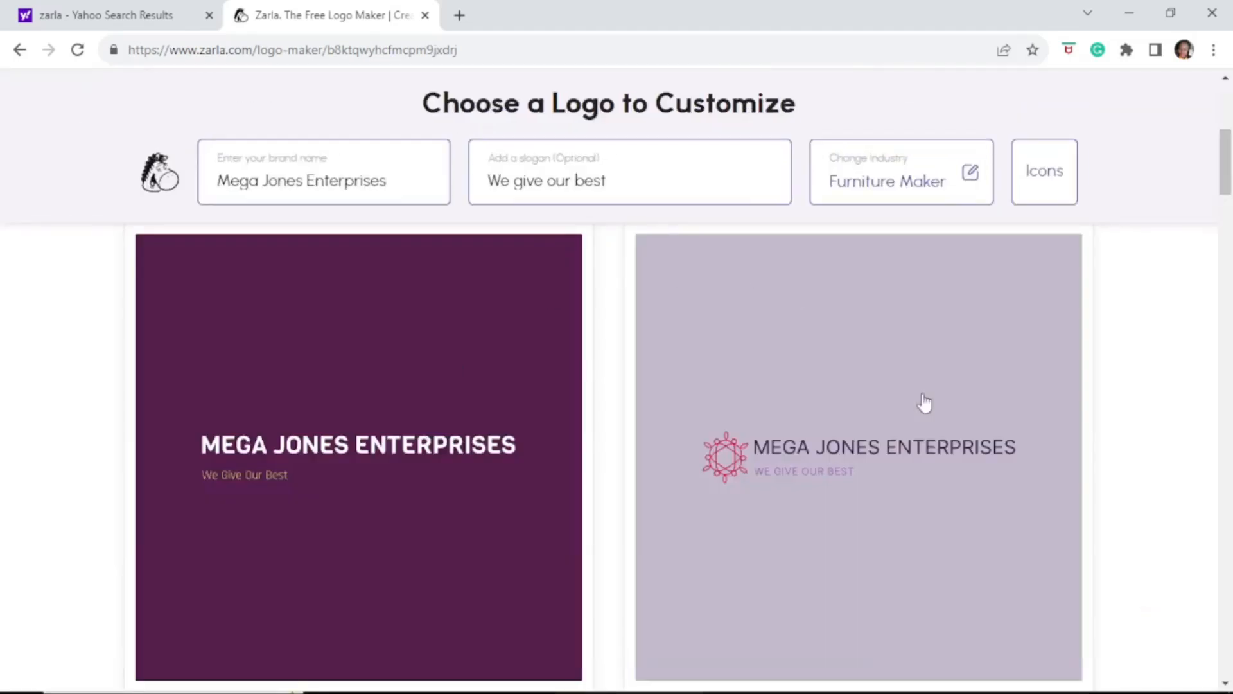
Open the lilac Mega Jones Enterprises logo with the pink emblem in the editor
{"action": "mouse_move", "coordinate": [1228, 174]}
{"action": "left_mouse_down"}
{"action": "mouse_move", "coordinate": [1229, 483]}
{"action": "mouse_move", "coordinate": [1220, 182]}
{"action": "left_mouse_up"}
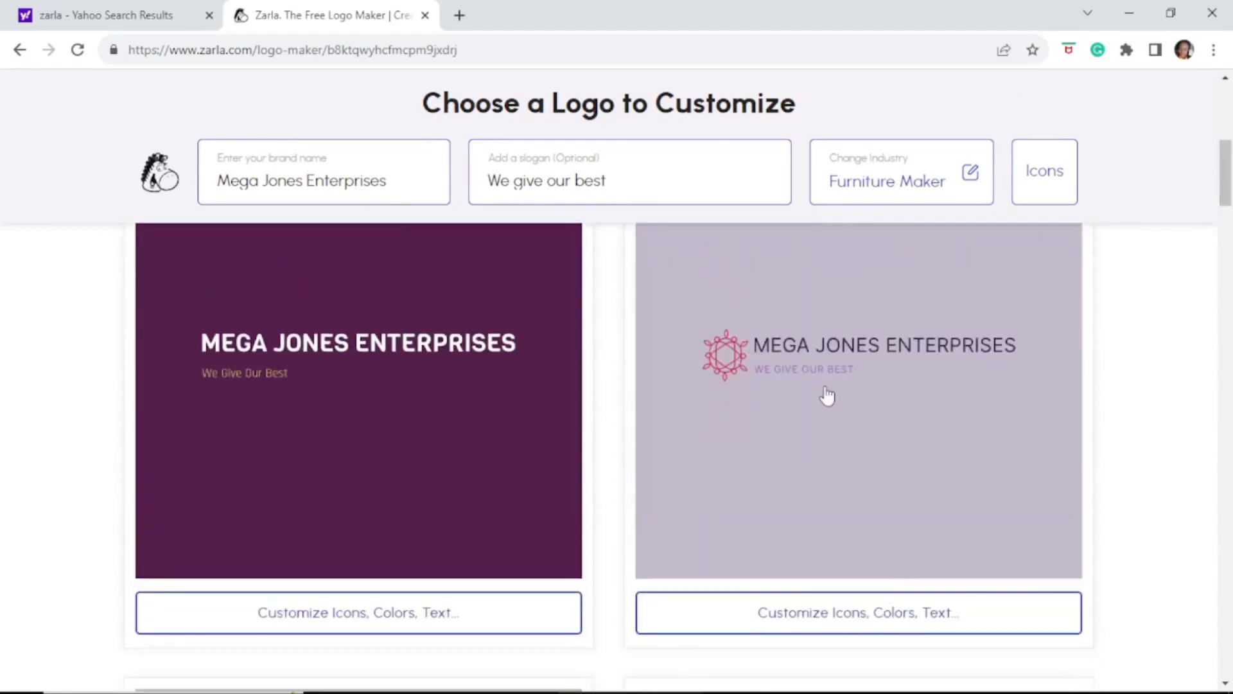
{"action": "left_click", "coordinate": [840, 626]}
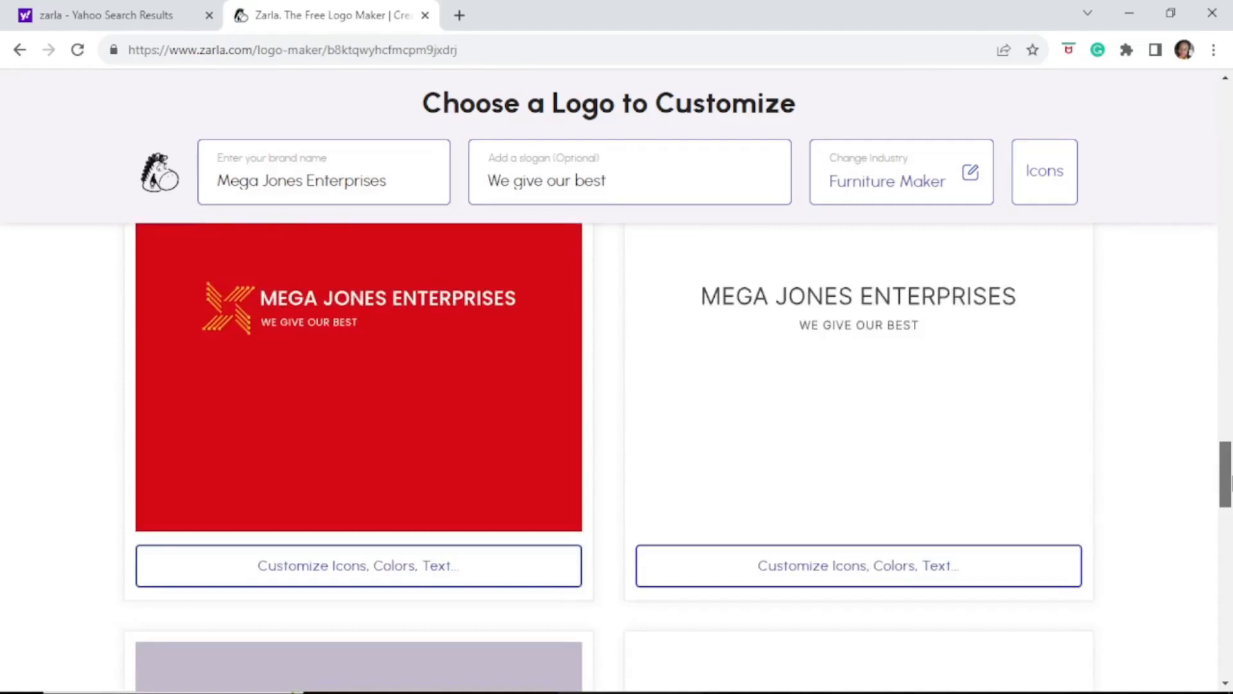
{"action": "left_click_drag", "start_coordinate": [1227, 483], "coordinate": [1219, 183]}
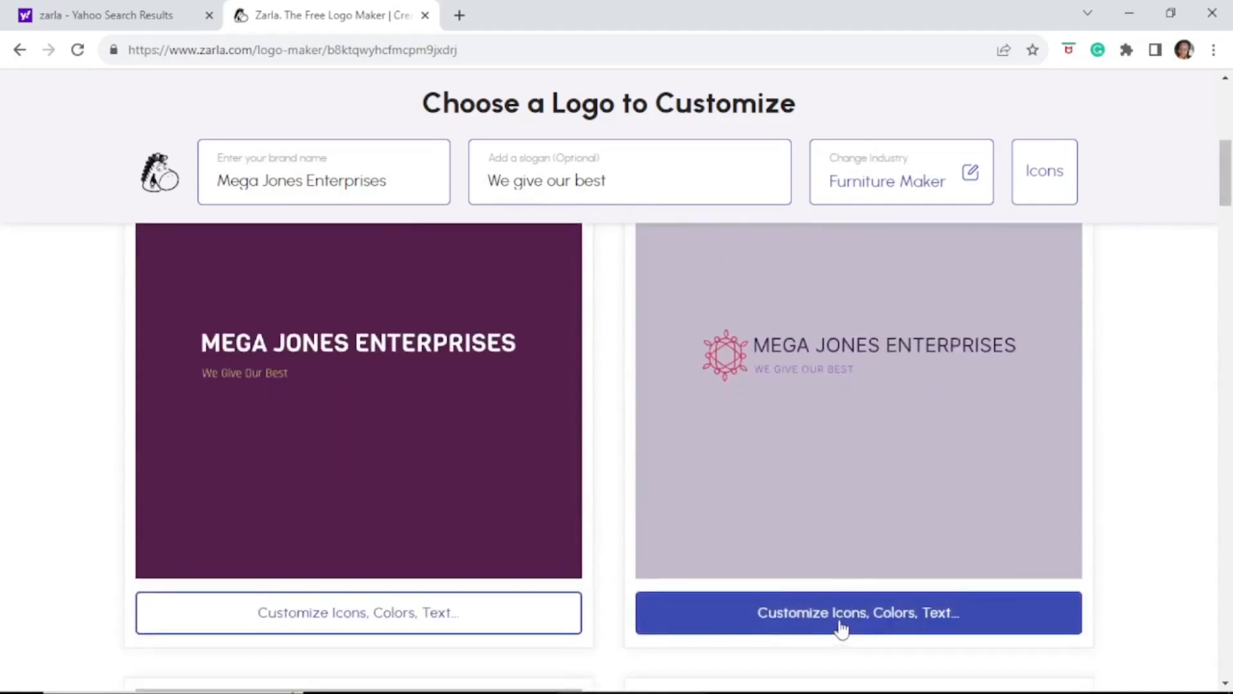
{"action": "left_click", "coordinate": [753, 319]}
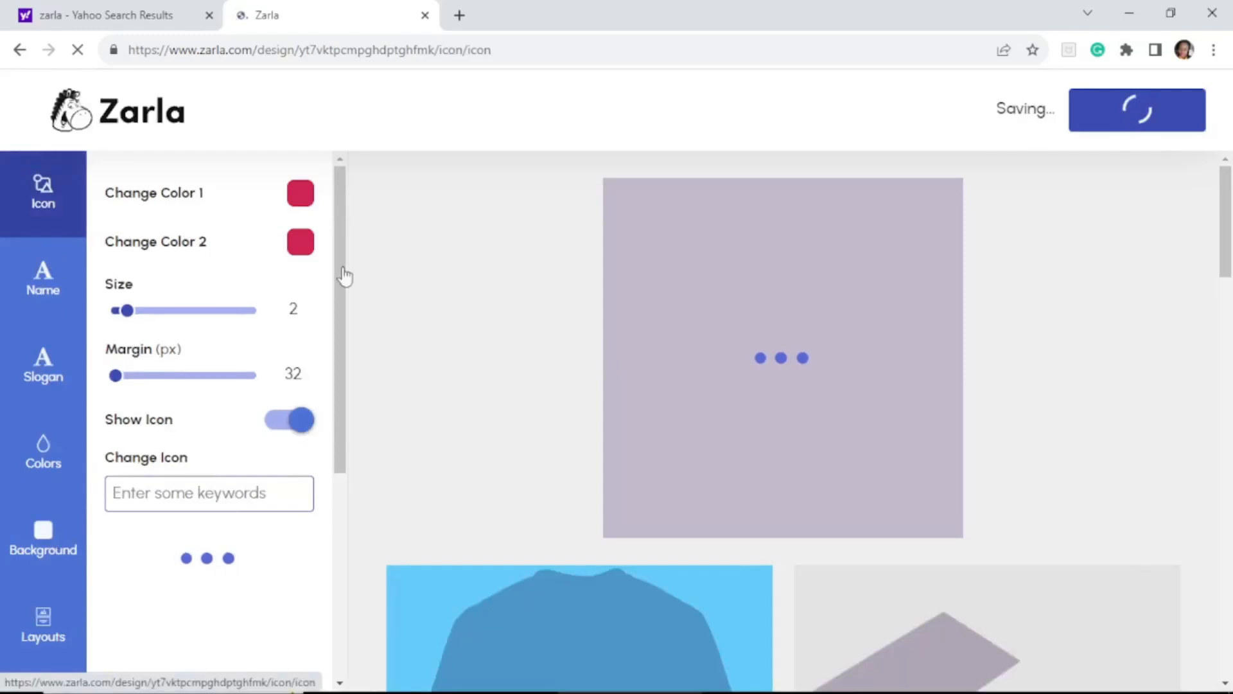
Replace the ornate emblem with the interlocking diamonds icon from the icon list
{"action": "left_click_drag", "start_coordinate": [344, 276], "coordinate": [340, 180]}
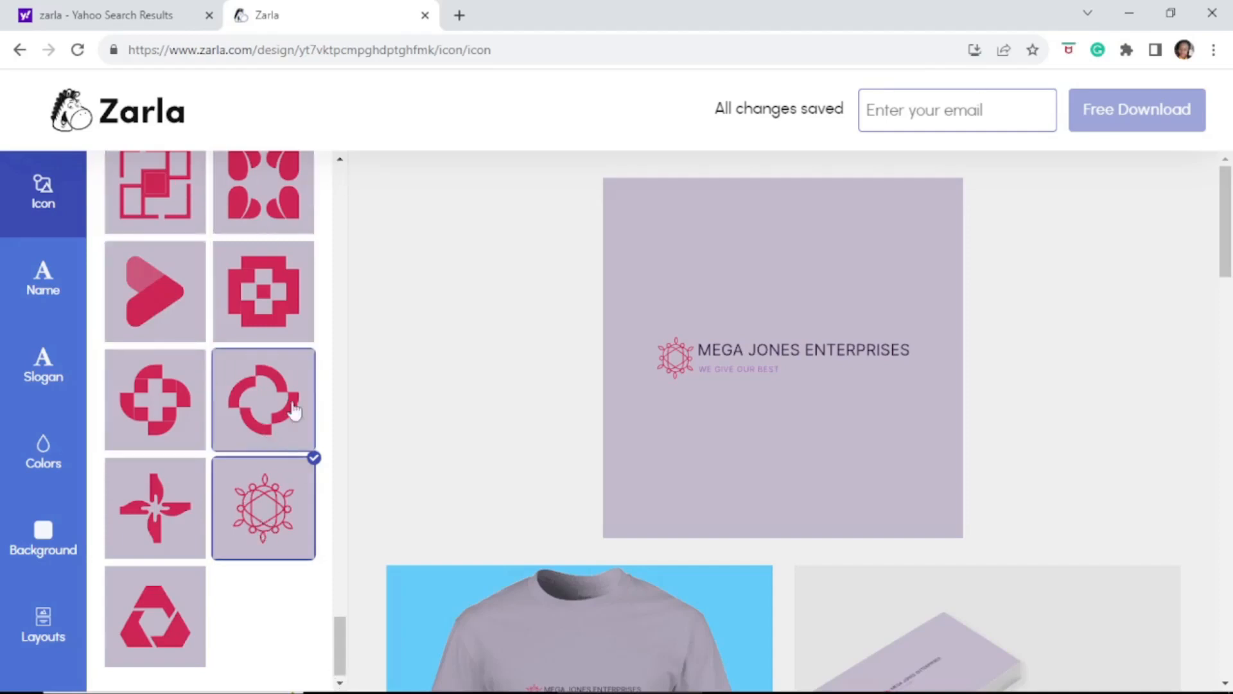
{"action": "left_click", "coordinate": [340, 161]}
{"action": "scroll", "coordinate": [340, 160], "scroll_direction": "up", "scroll_amount": 5}
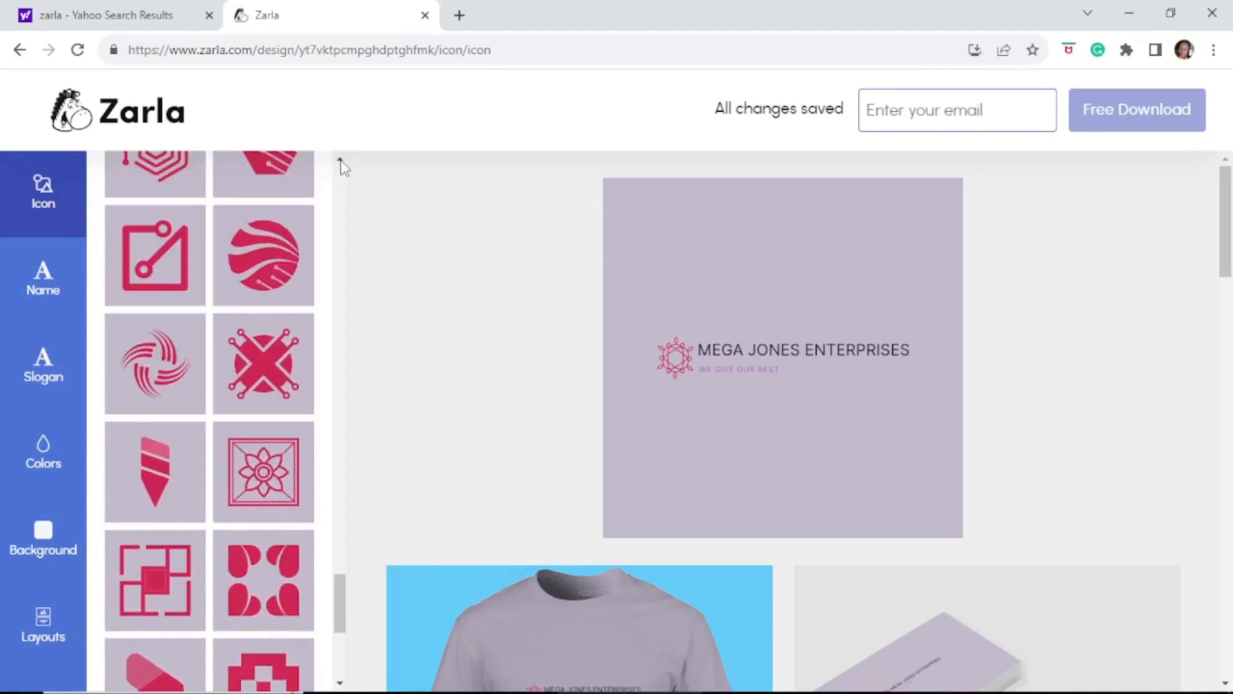
{"action": "scroll", "coordinate": [341, 162], "scroll_direction": "up", "scroll_amount": 5}
{"action": "scroll", "coordinate": [341, 165], "scroll_direction": "up", "scroll_amount": 6}
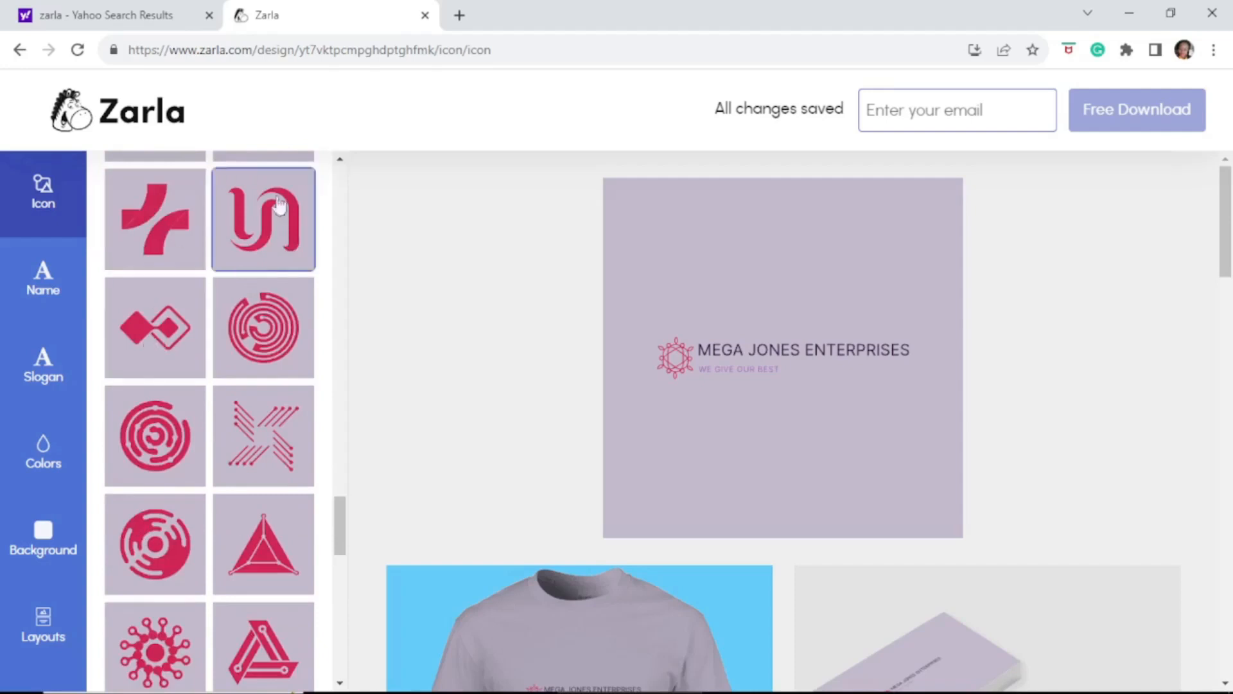
{"action": "left_click", "coordinate": [161, 335]}
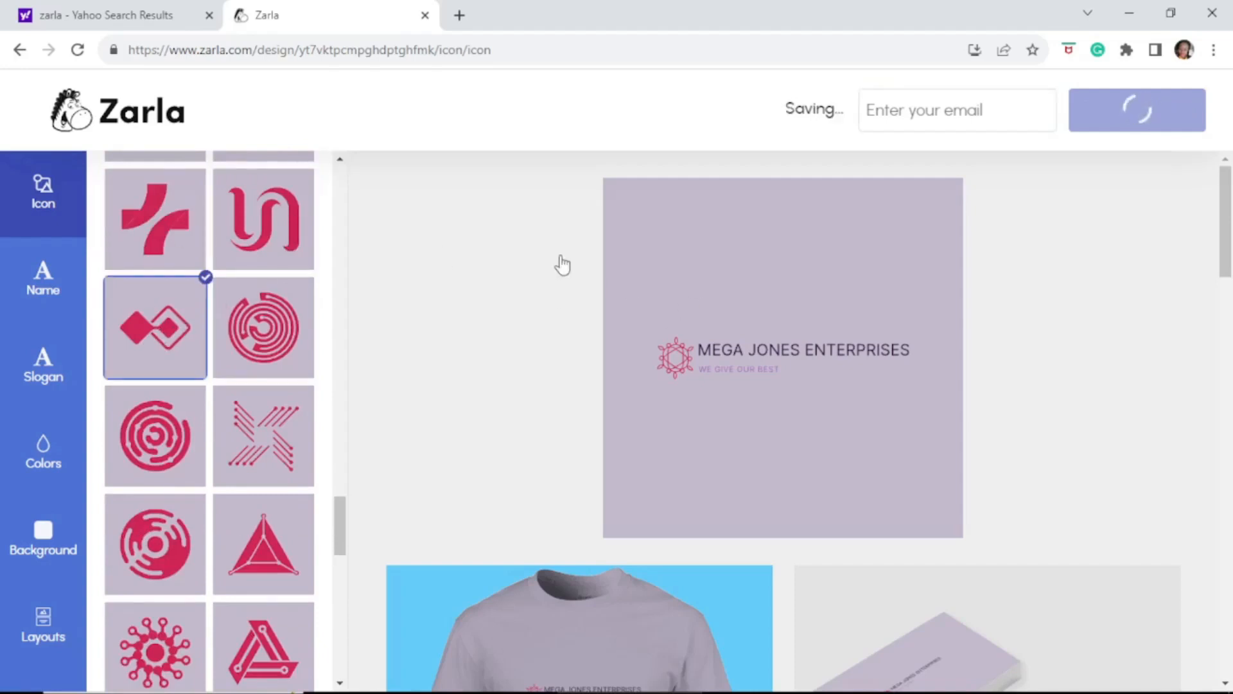
{"action": "mouse_move", "coordinate": [1227, 199]}
{"action": "left_mouse_down"}
{"action": "mouse_move", "coordinate": [1229, 264]}
{"action": "mouse_move", "coordinate": [1230, 213]}
{"action": "left_mouse_up"}
{"action": "left_click_drag", "start_coordinate": [341, 512], "coordinate": [340, 411]}
{"action": "left_click_drag", "start_coordinate": [341, 385], "coordinate": [336, 177]}
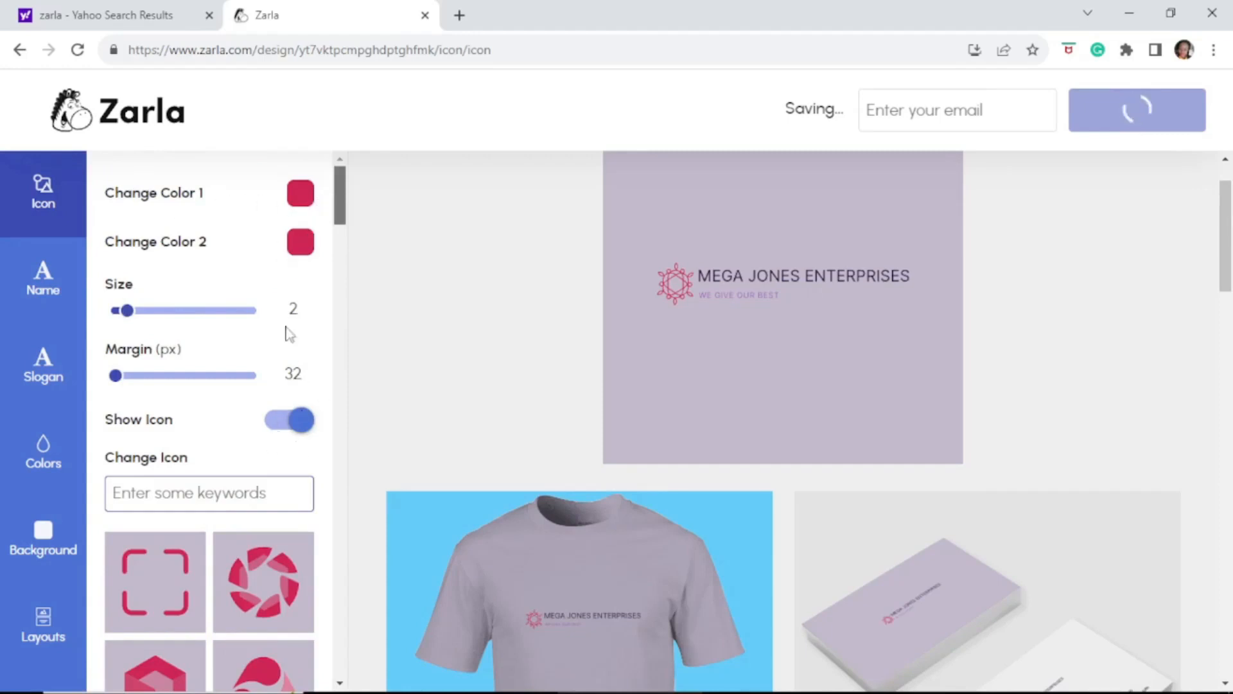
Change the company name colour to dark maroon
{"action": "left_click", "coordinate": [55, 292]}
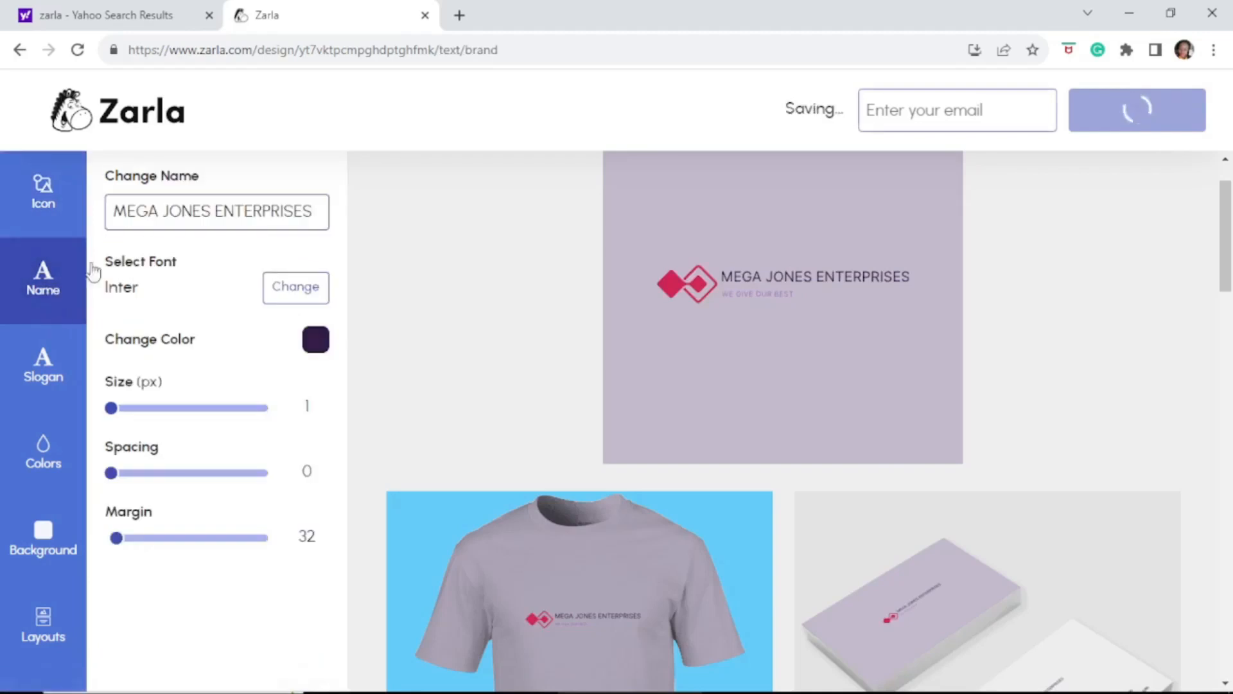
{"action": "left_click_drag", "start_coordinate": [1227, 202], "coordinate": [1231, 289]}
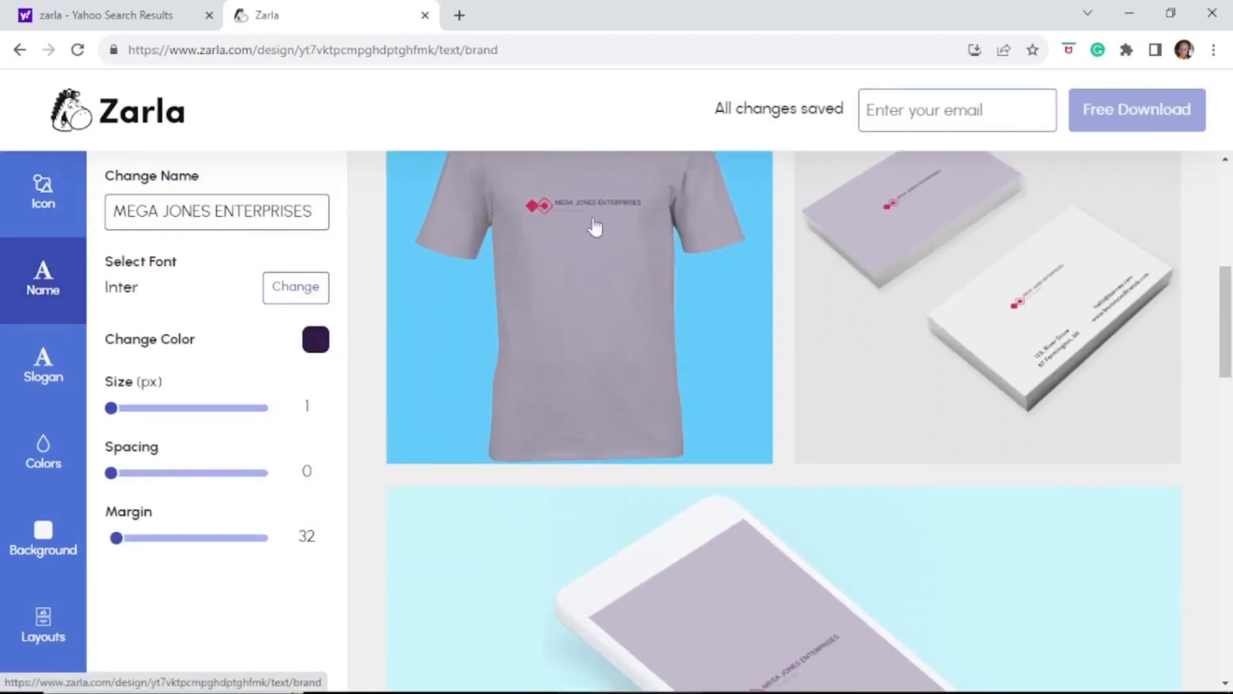
{"action": "left_click_drag", "start_coordinate": [1227, 349], "coordinate": [1232, 215]}
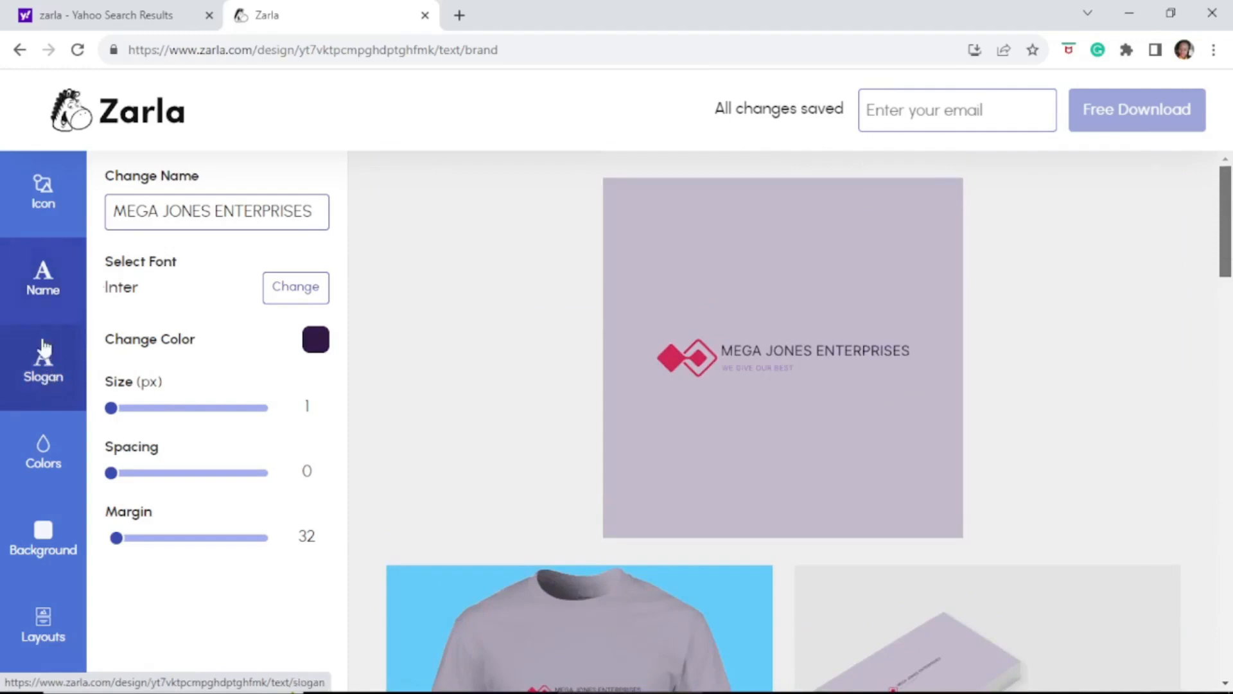
{"action": "left_click", "coordinate": [316, 340]}
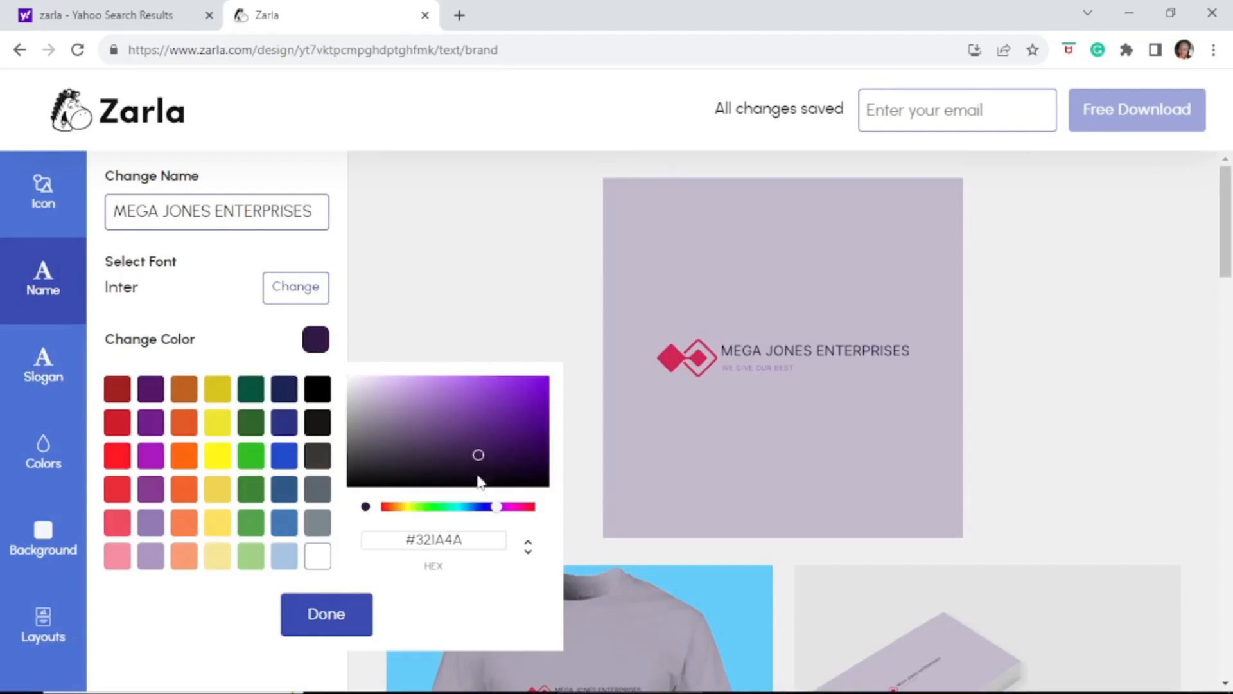
{"action": "left_click", "coordinate": [532, 508]}
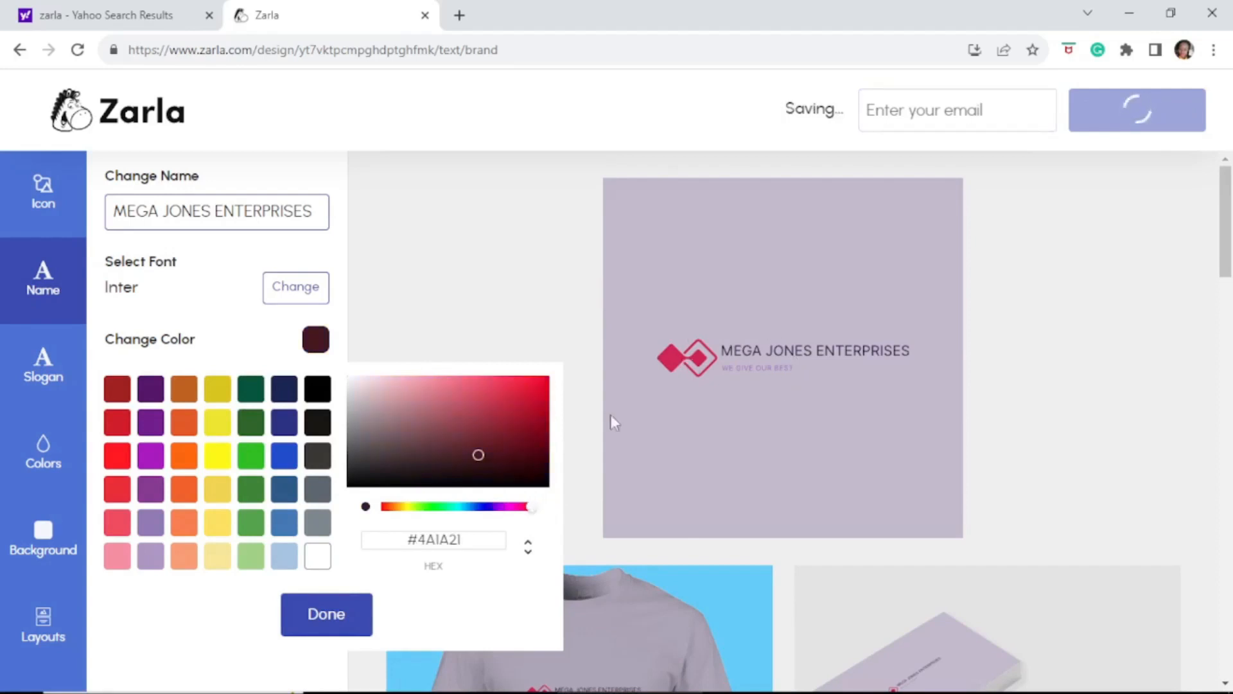
{"action": "left_click", "coordinate": [335, 618]}
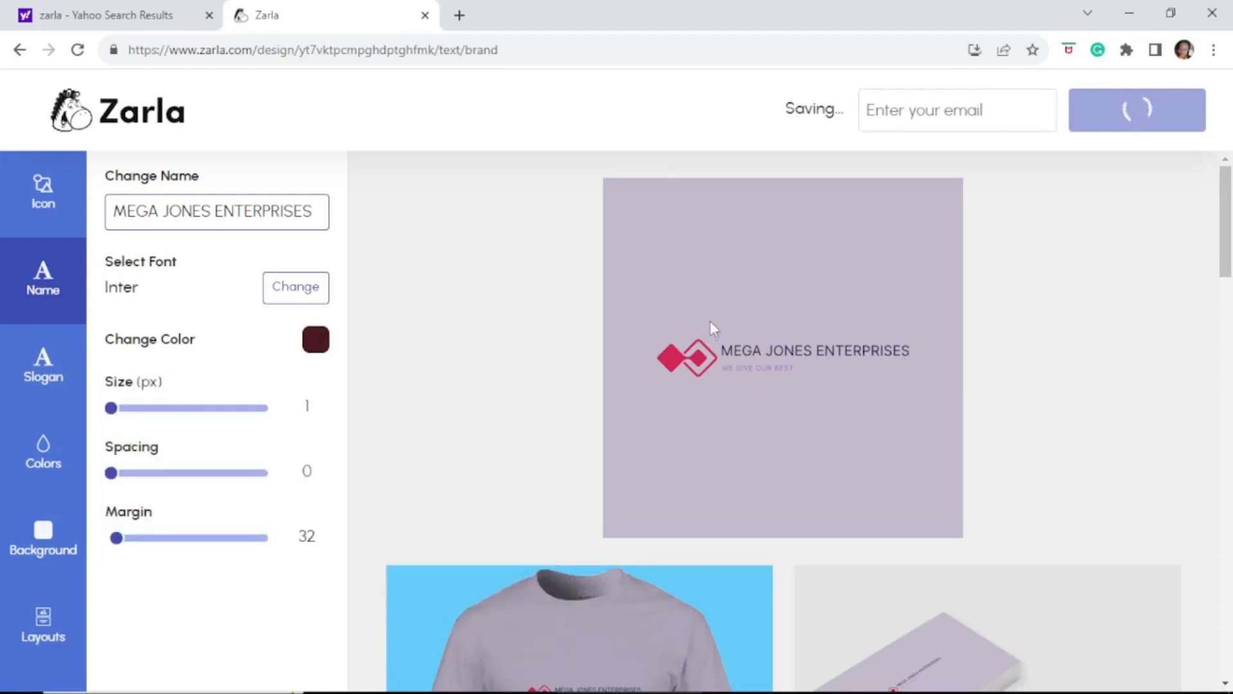
Apply the Purple Sky palette, giving blue interlocking diamonds on white
{"action": "left_click", "coordinate": [52, 379]}
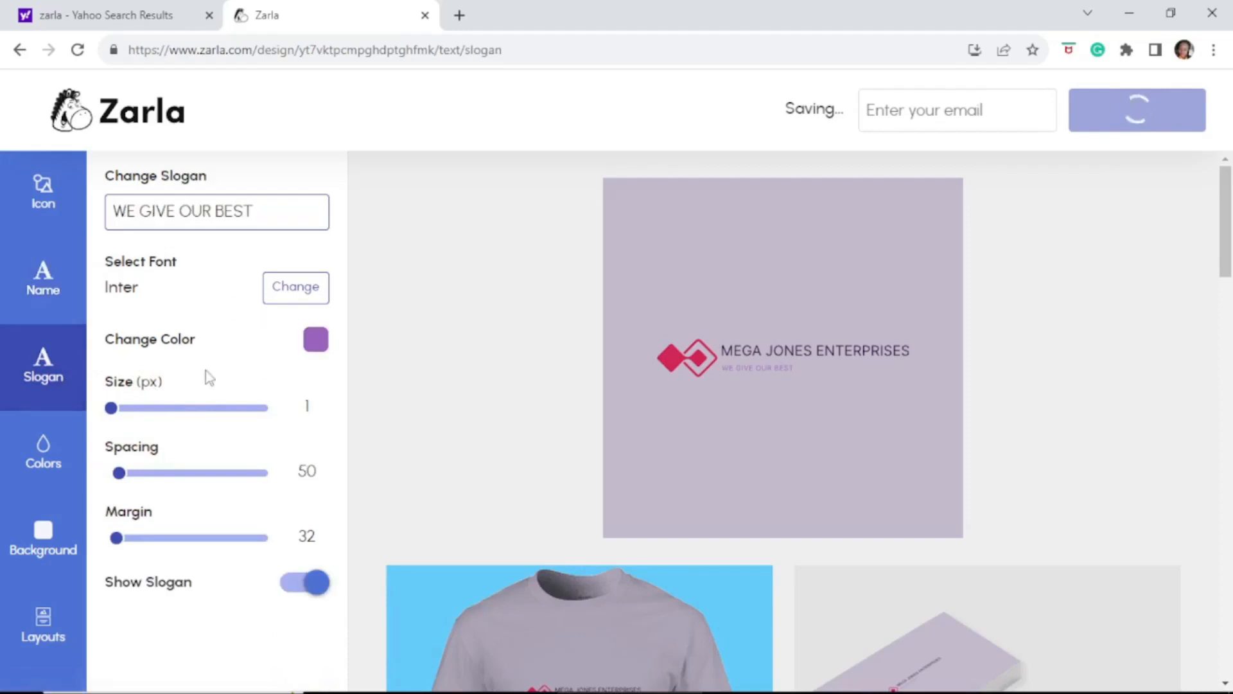
{"action": "left_click", "coordinate": [47, 468]}
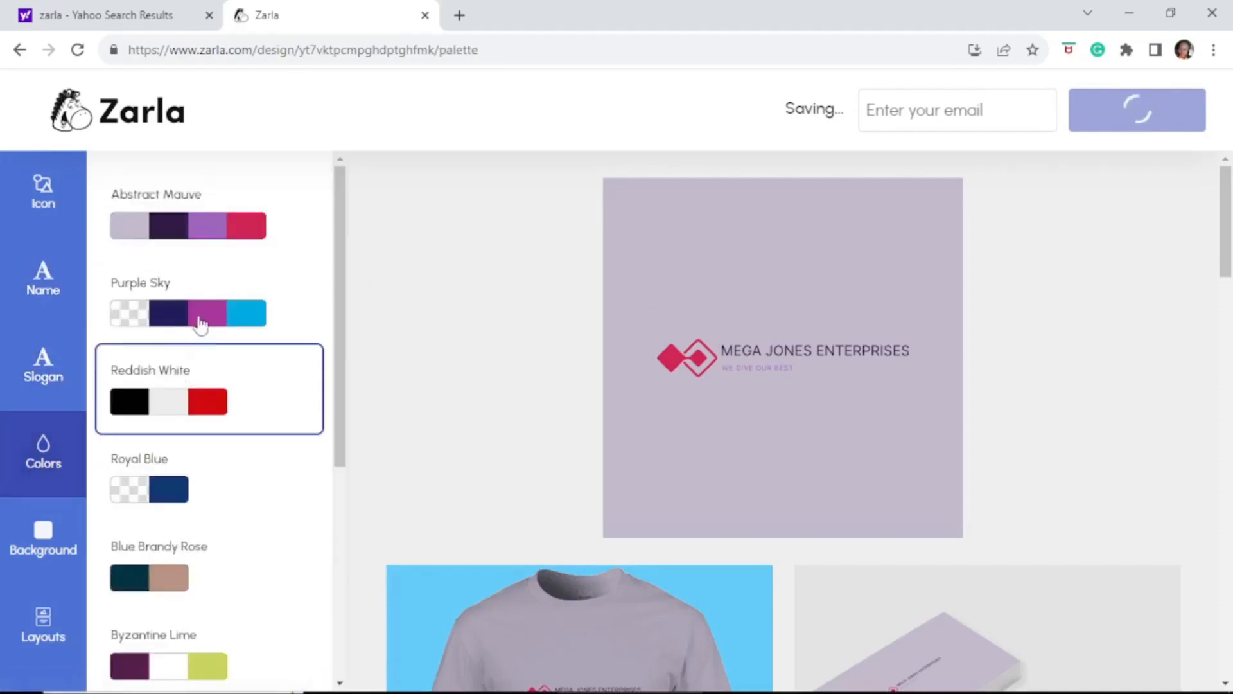
{"action": "left_click", "coordinate": [201, 319]}
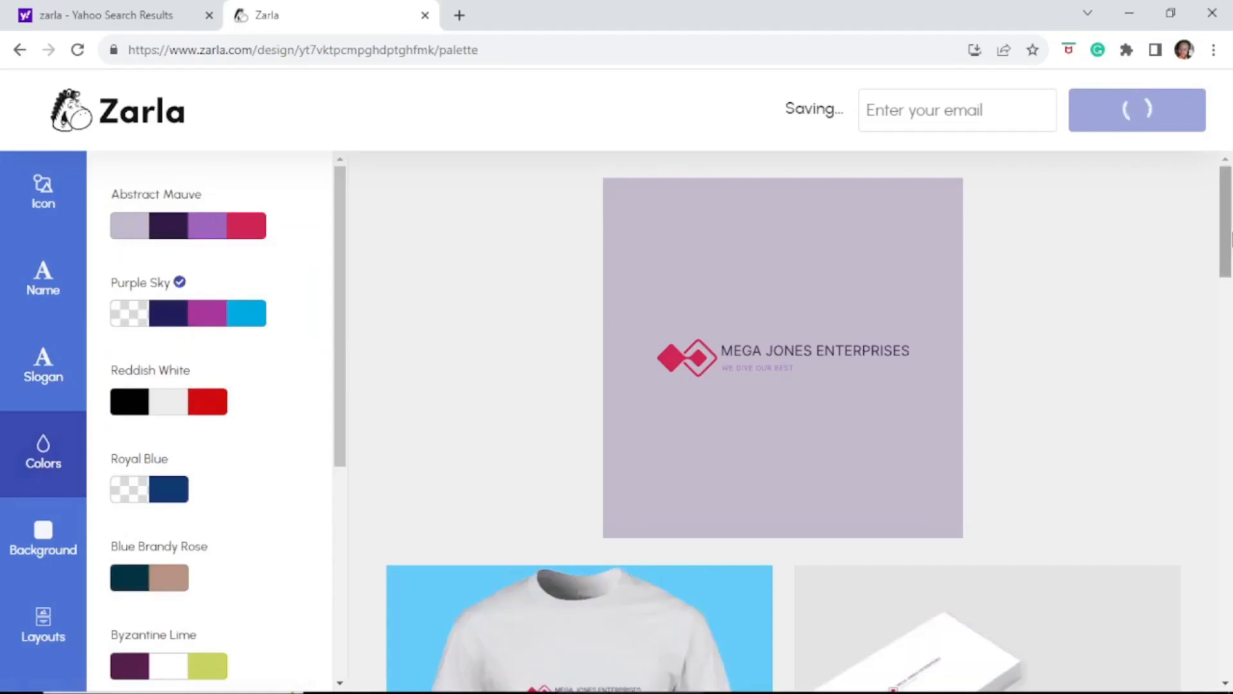
{"action": "left_click_drag", "start_coordinate": [1231, 238], "coordinate": [1231, 308]}
{"action": "left_click_drag", "start_coordinate": [1227, 247], "coordinate": [1224, 505]}
{"action": "left_click_drag", "start_coordinate": [1231, 300], "coordinate": [1227, 182]}
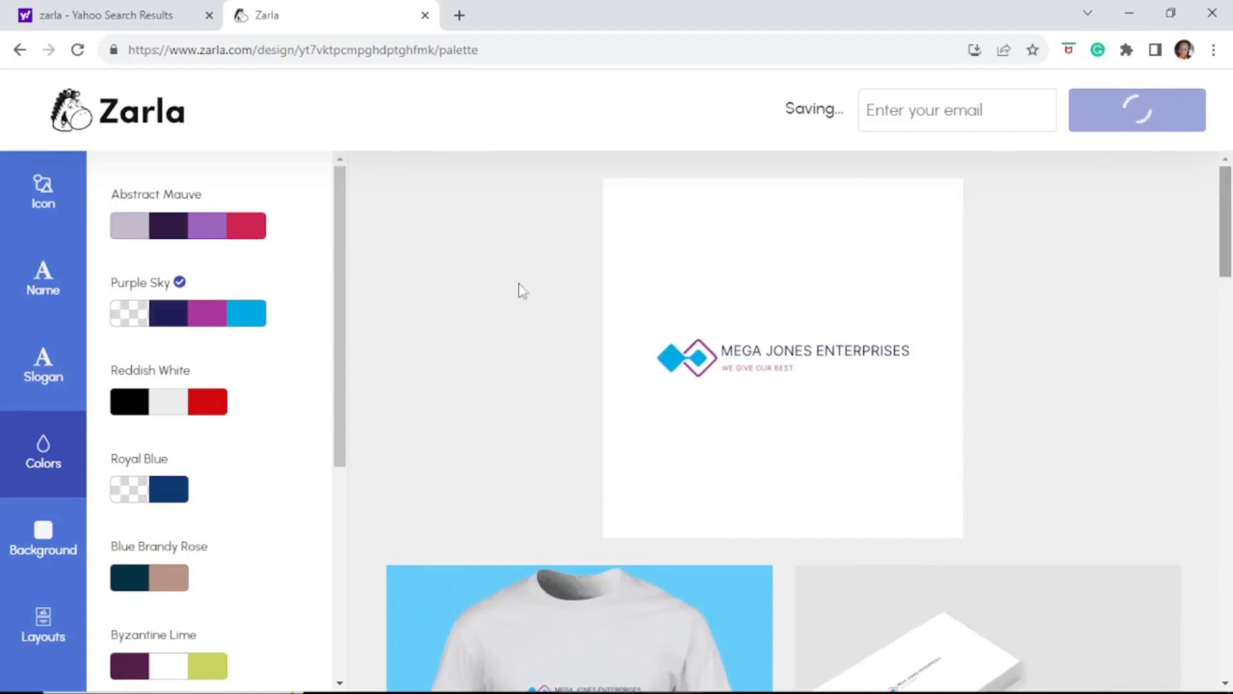
{"action": "scroll", "coordinate": [342, 358], "scroll_direction": "down", "scroll_amount": 1}
{"action": "left_click_drag", "start_coordinate": [342, 359], "coordinate": [336, 521]}
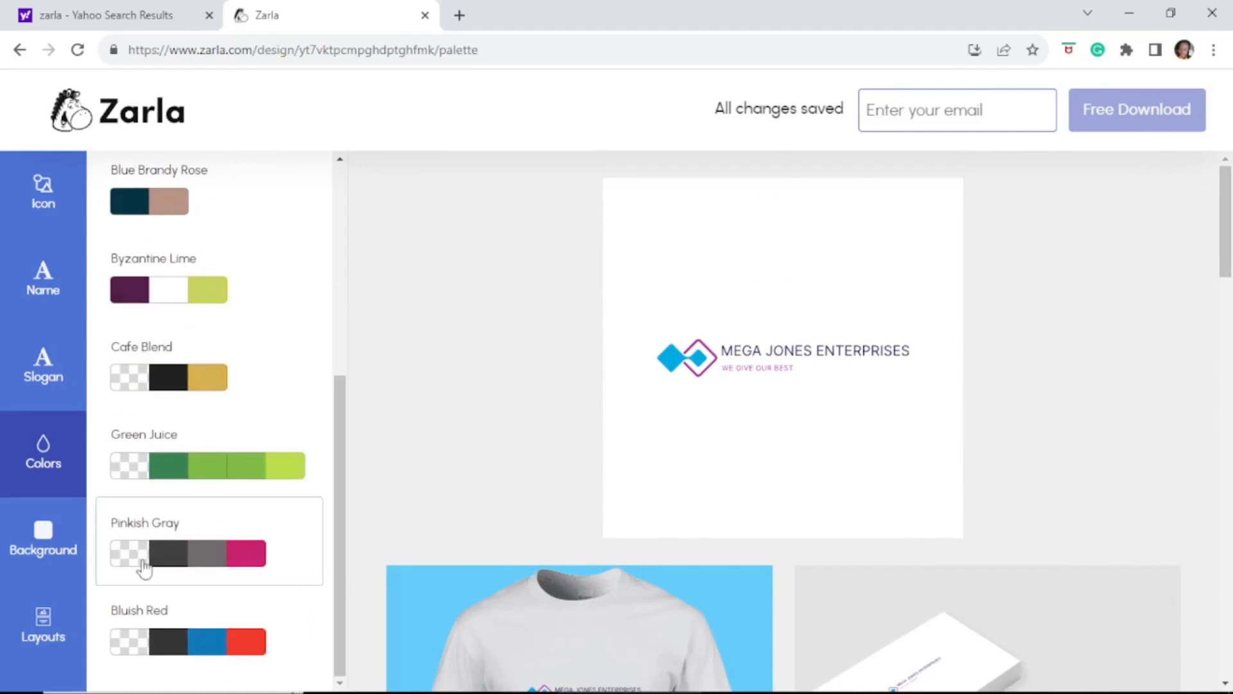
{"action": "left_click", "coordinate": [47, 550]}
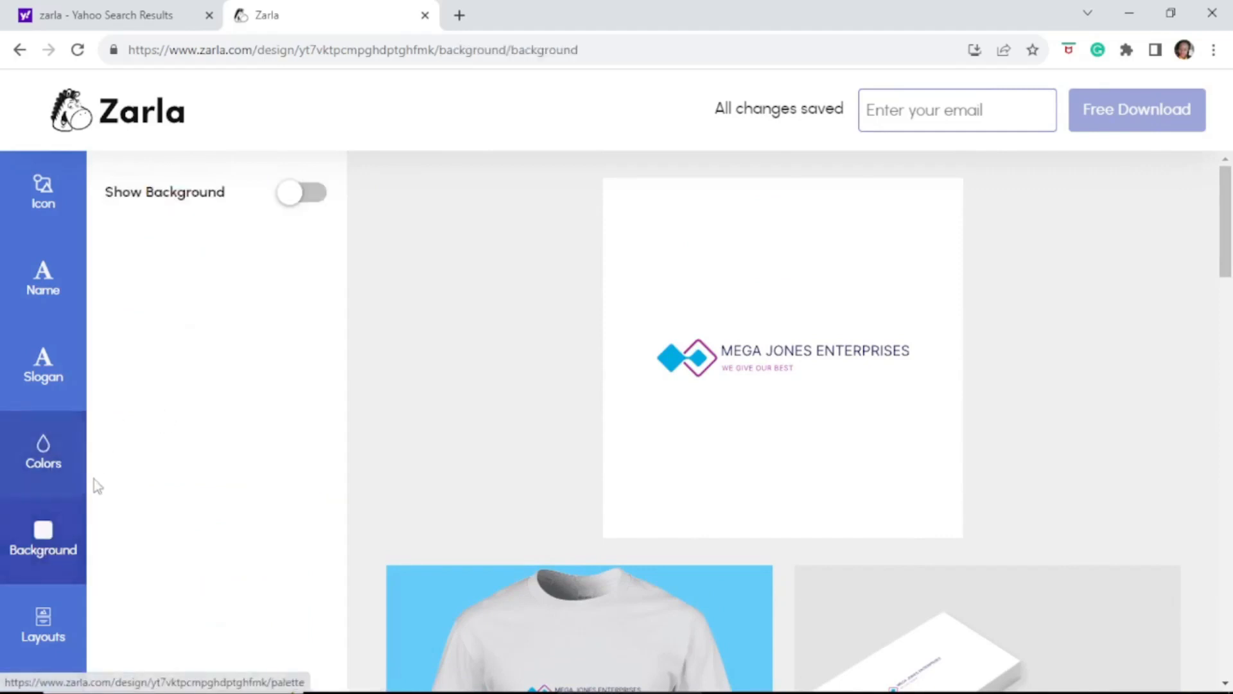
Turn on a logo background and try red, then dark green
{"action": "left_click", "coordinate": [304, 196]}
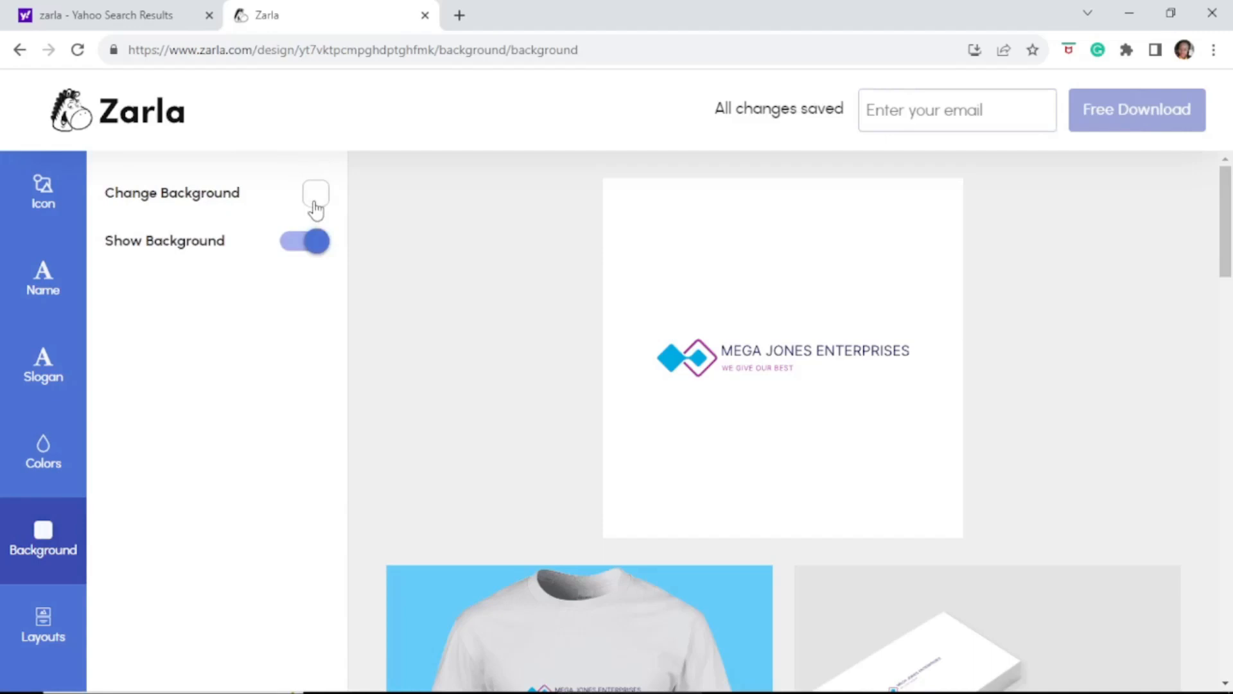
{"action": "left_click", "coordinate": [315, 200]}
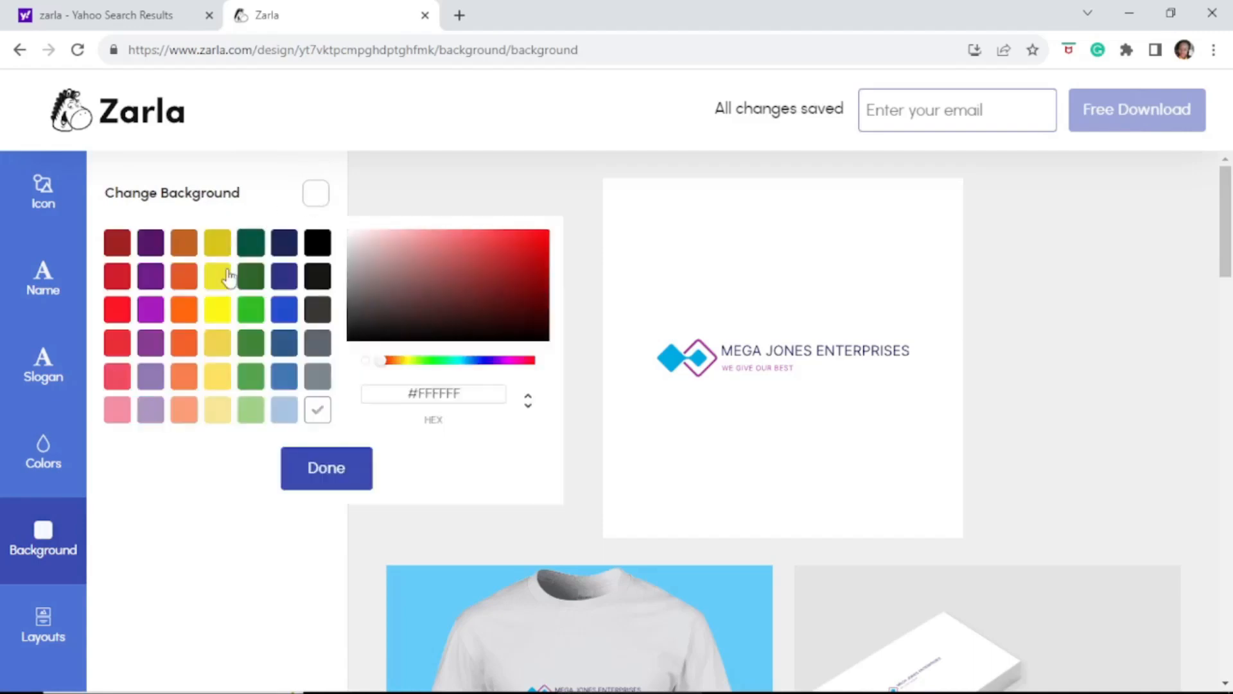
{"action": "left_click", "coordinate": [528, 242]}
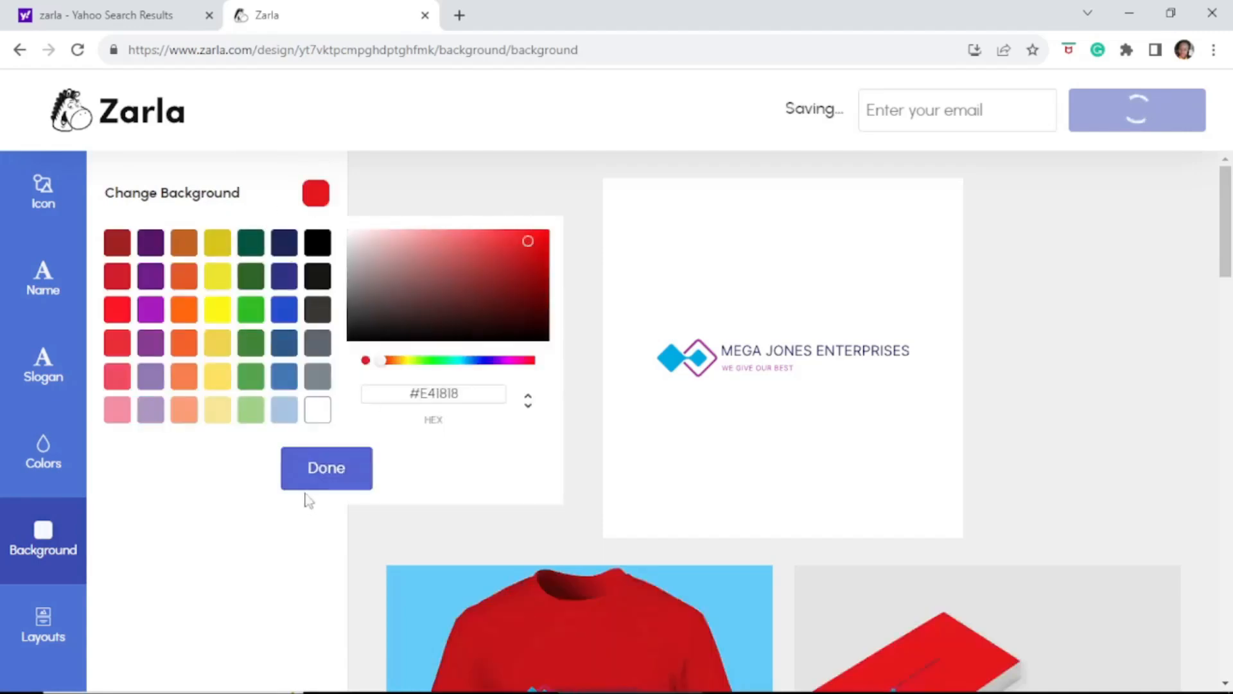
{"action": "left_click", "coordinate": [326, 487]}
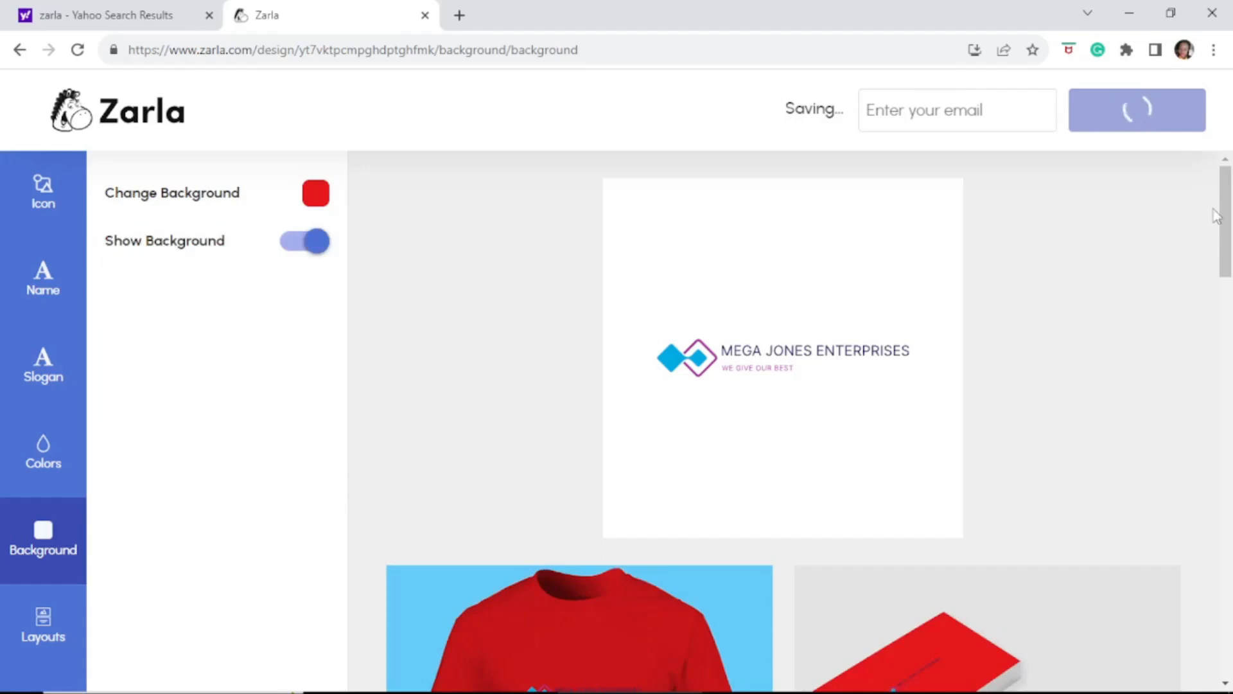
{"action": "mouse_move", "coordinate": [1227, 215]}
{"action": "left_mouse_down"}
{"action": "mouse_move", "coordinate": [1228, 414]}
{"action": "mouse_move", "coordinate": [1229, 203]}
{"action": "left_mouse_up"}
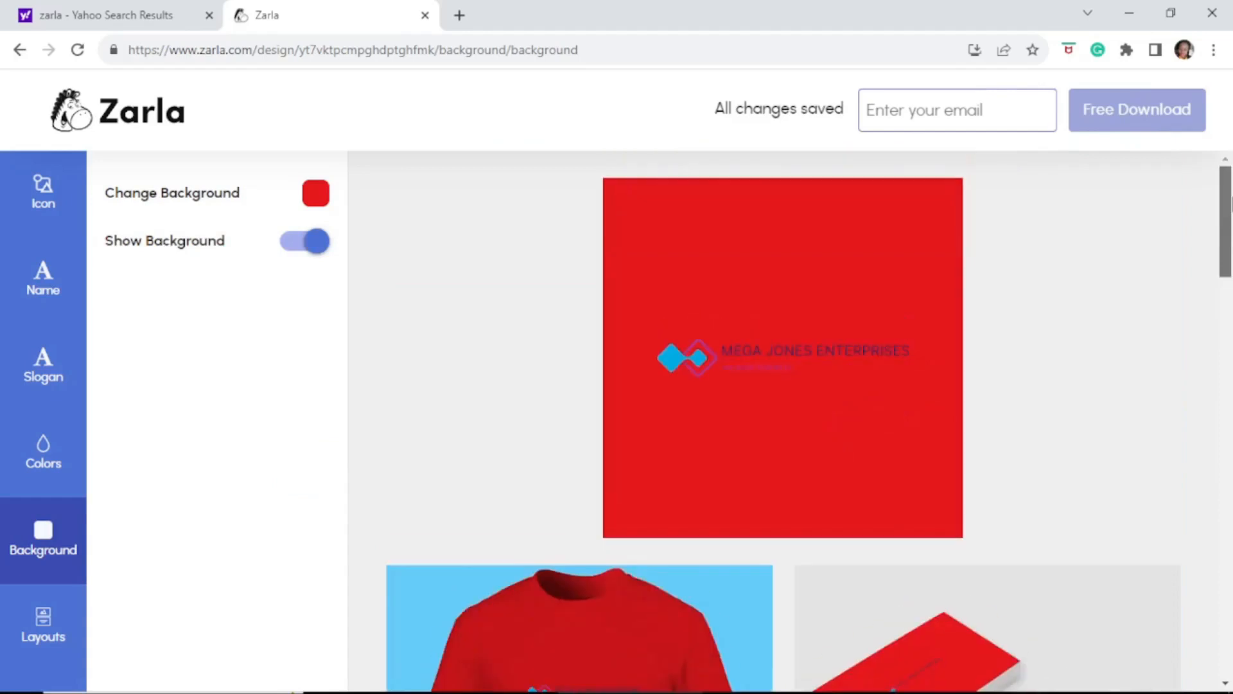
{"action": "left_click", "coordinate": [316, 201]}
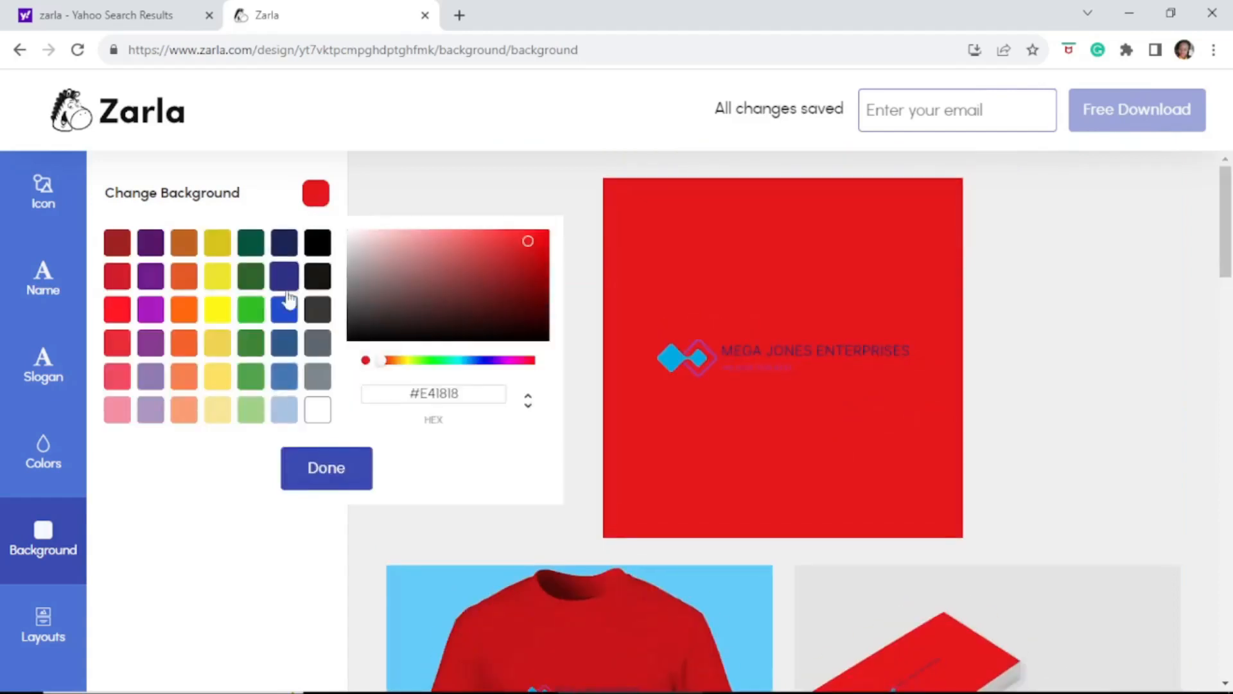
{"action": "left_click", "coordinate": [250, 277]}
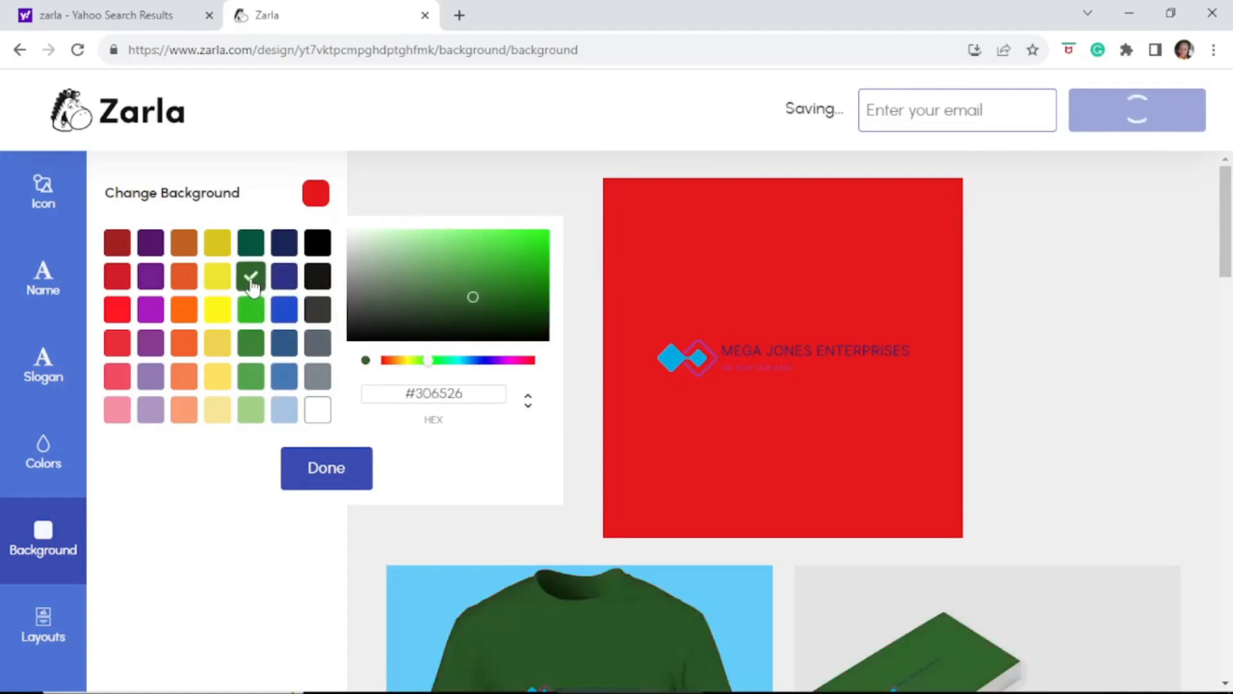
{"action": "left_click", "coordinate": [326, 468]}
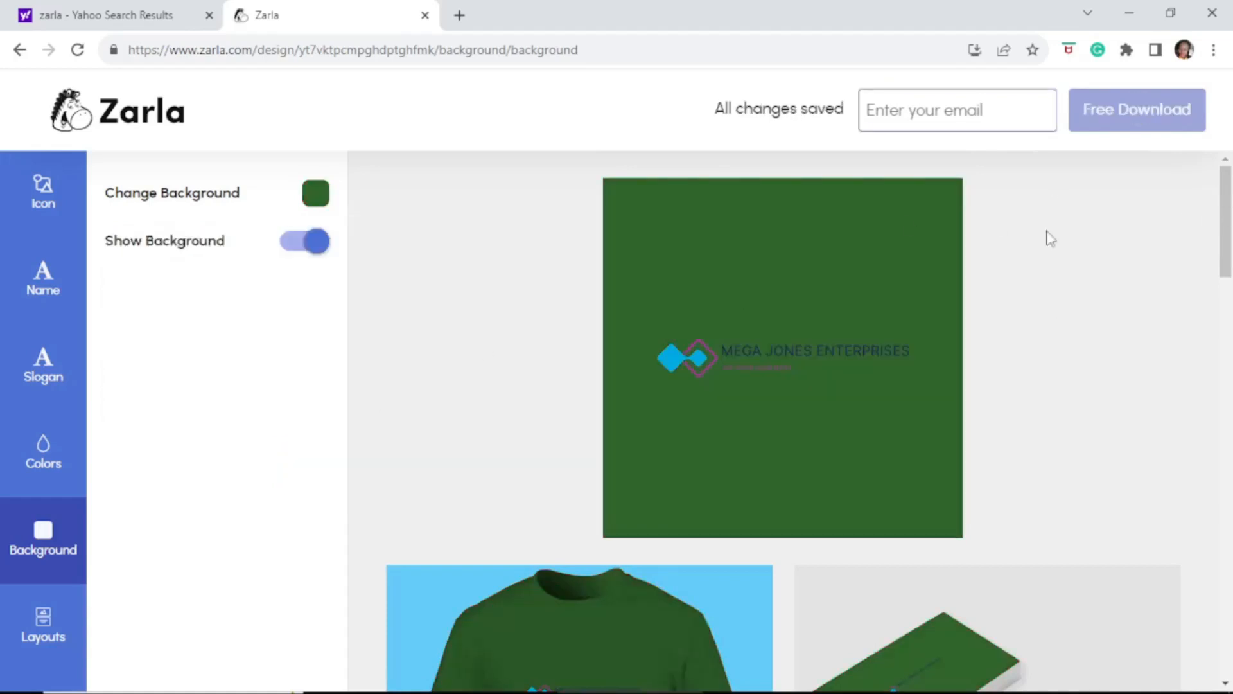
{"action": "mouse_move", "coordinate": [1231, 199]}
{"action": "left_mouse_down"}
{"action": "mouse_move", "coordinate": [1228, 630]}
{"action": "mouse_move", "coordinate": [1227, 182]}
{"action": "left_mouse_up"}
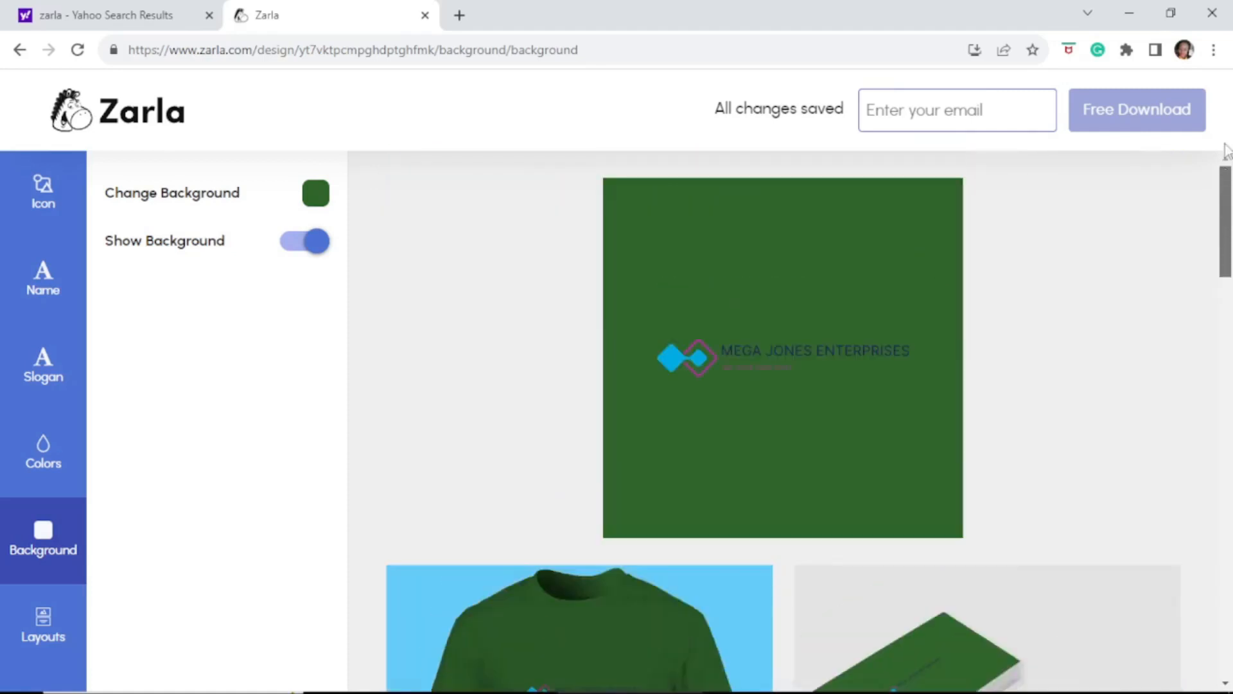
Try yellow and dark grey backgrounds, then settle on white
{"action": "left_click", "coordinate": [315, 200]}
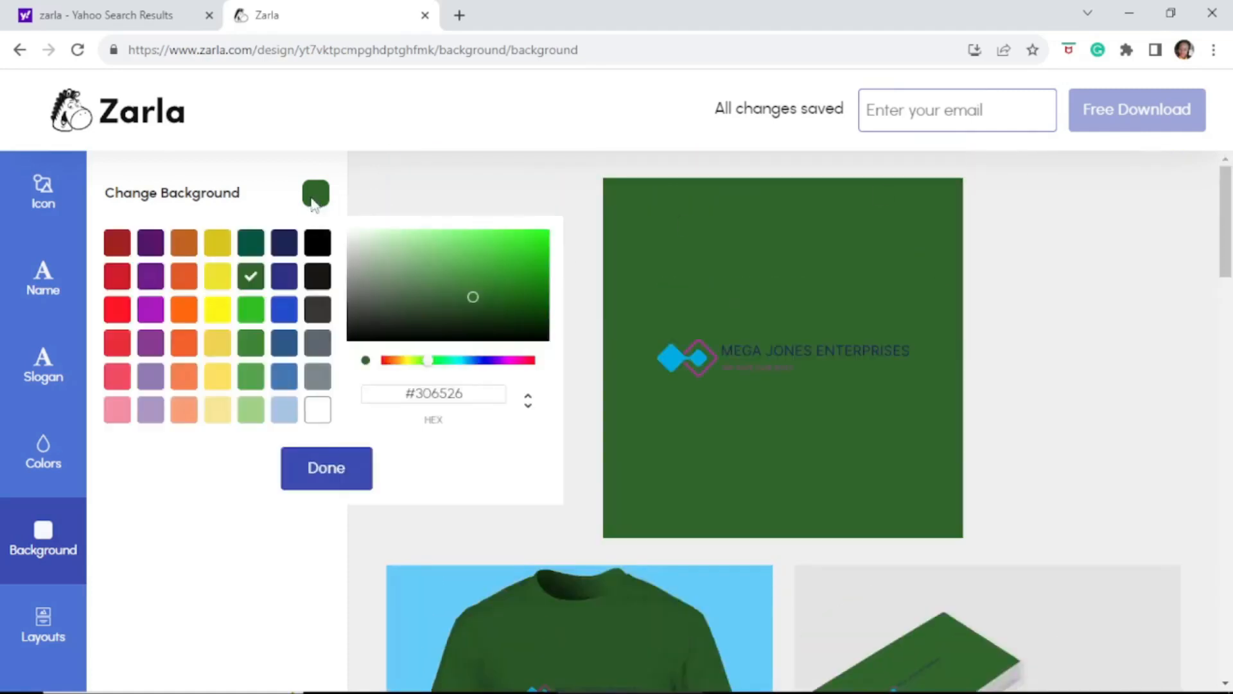
{"action": "left_click", "coordinate": [219, 278]}
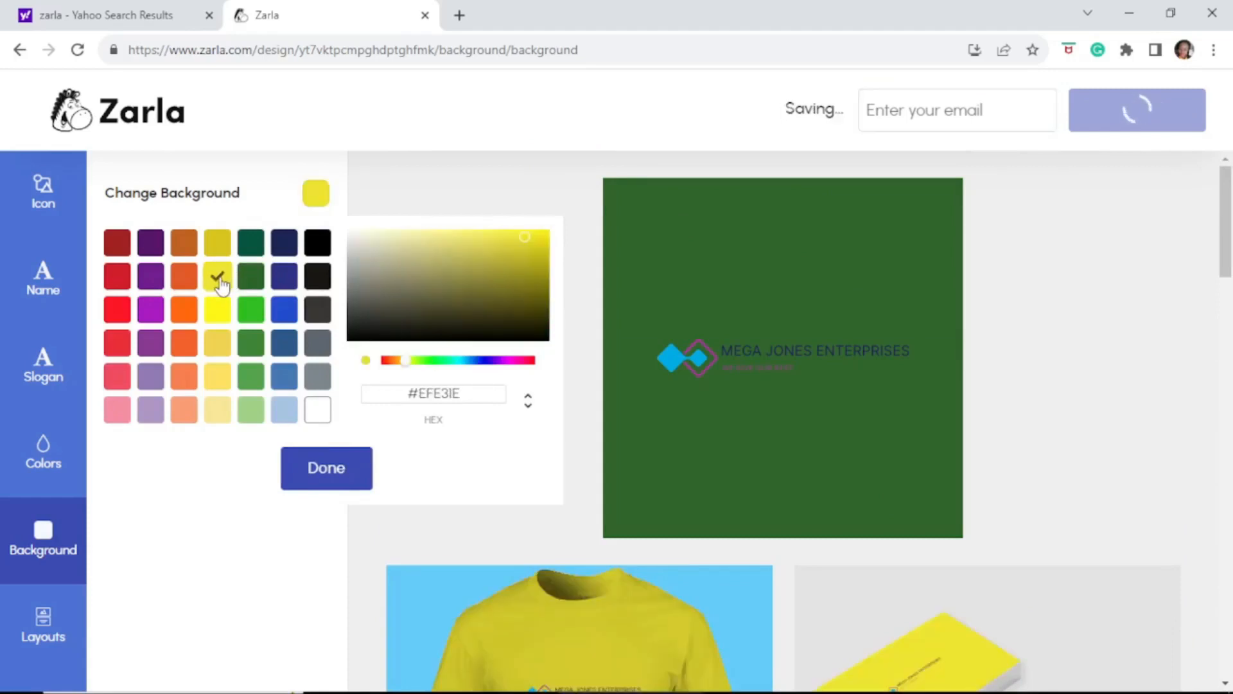
{"action": "left_click_drag", "start_coordinate": [1229, 257], "coordinate": [1164, 206]}
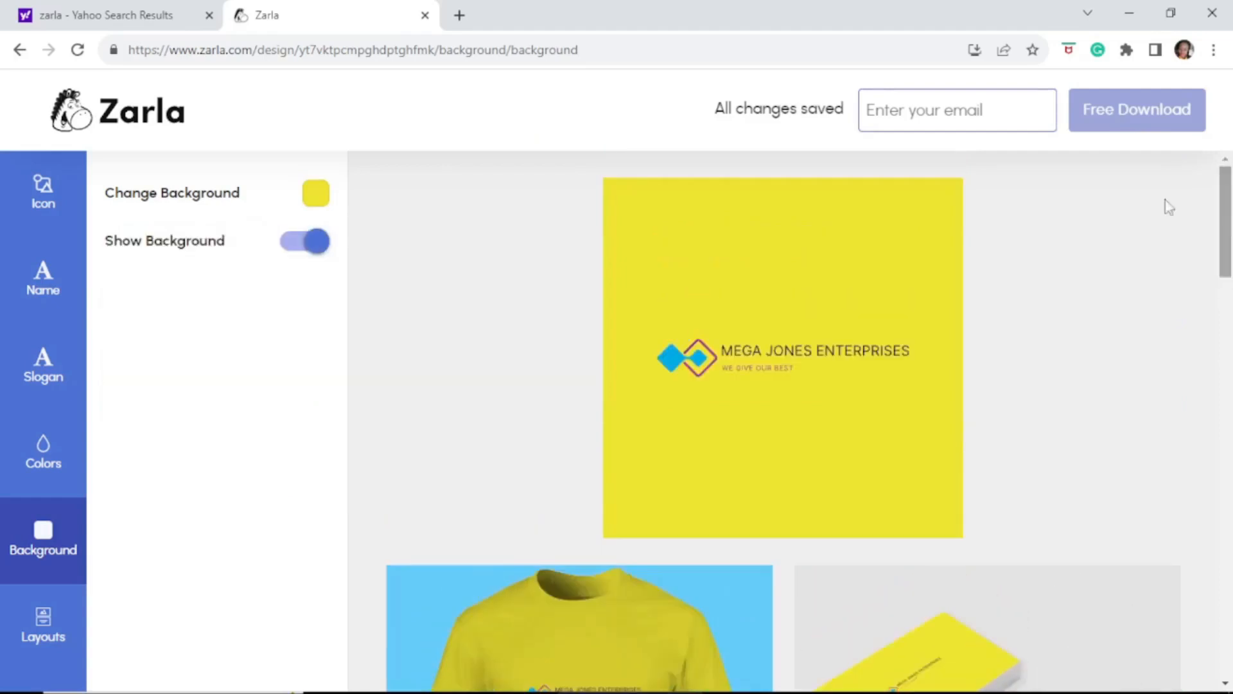
{"action": "left_click", "coordinate": [317, 195]}
{"action": "left_click", "coordinate": [318, 342]}
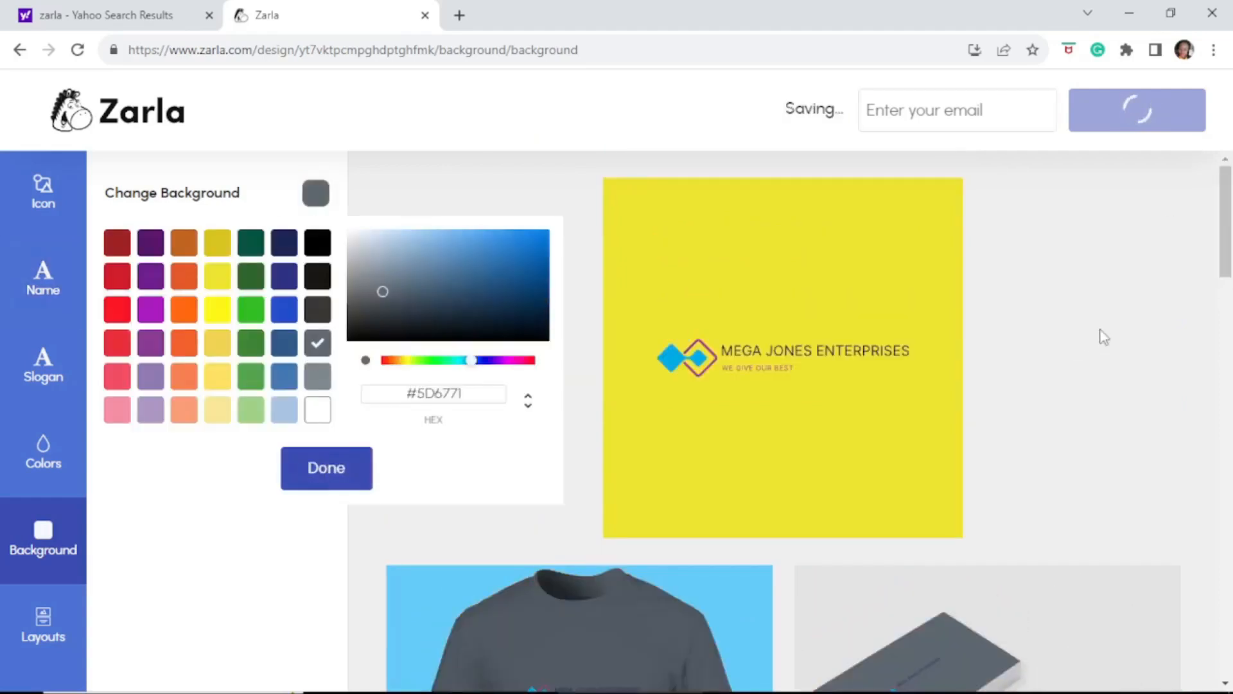
{"action": "left_click_drag", "start_coordinate": [1226, 235], "coordinate": [1217, 205]}
{"action": "left_click", "coordinate": [316, 194]}
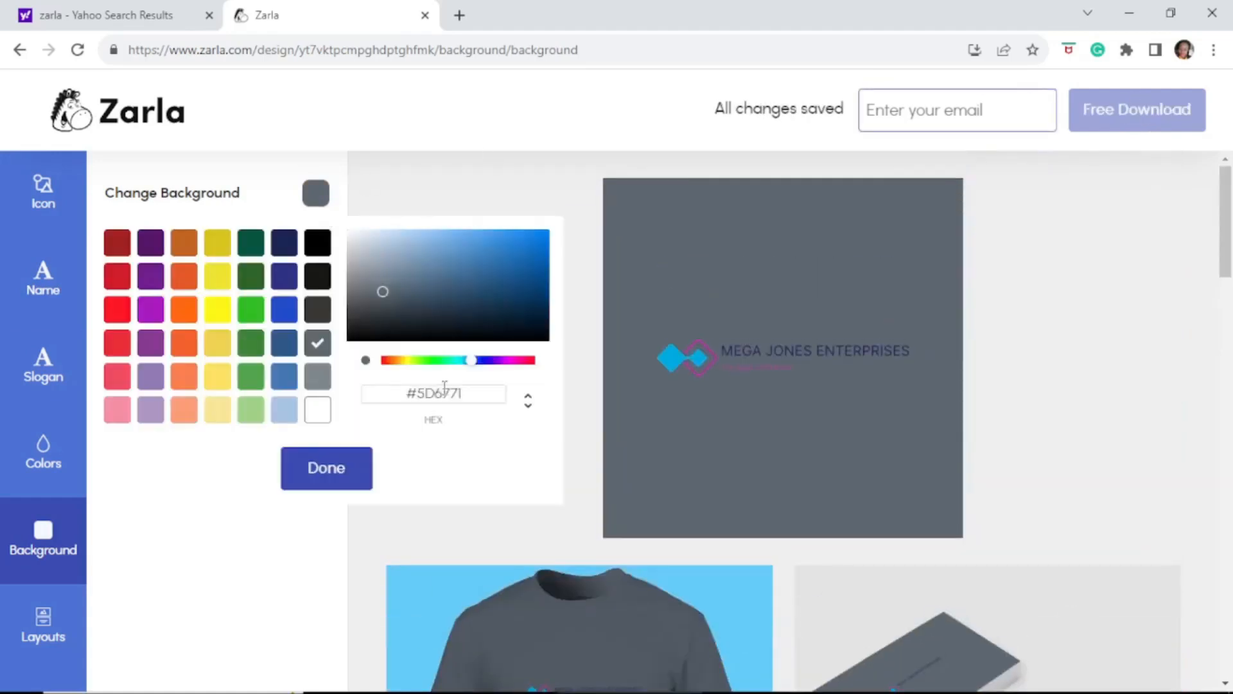
{"action": "left_click", "coordinate": [317, 409]}
{"action": "left_click", "coordinate": [331, 472]}
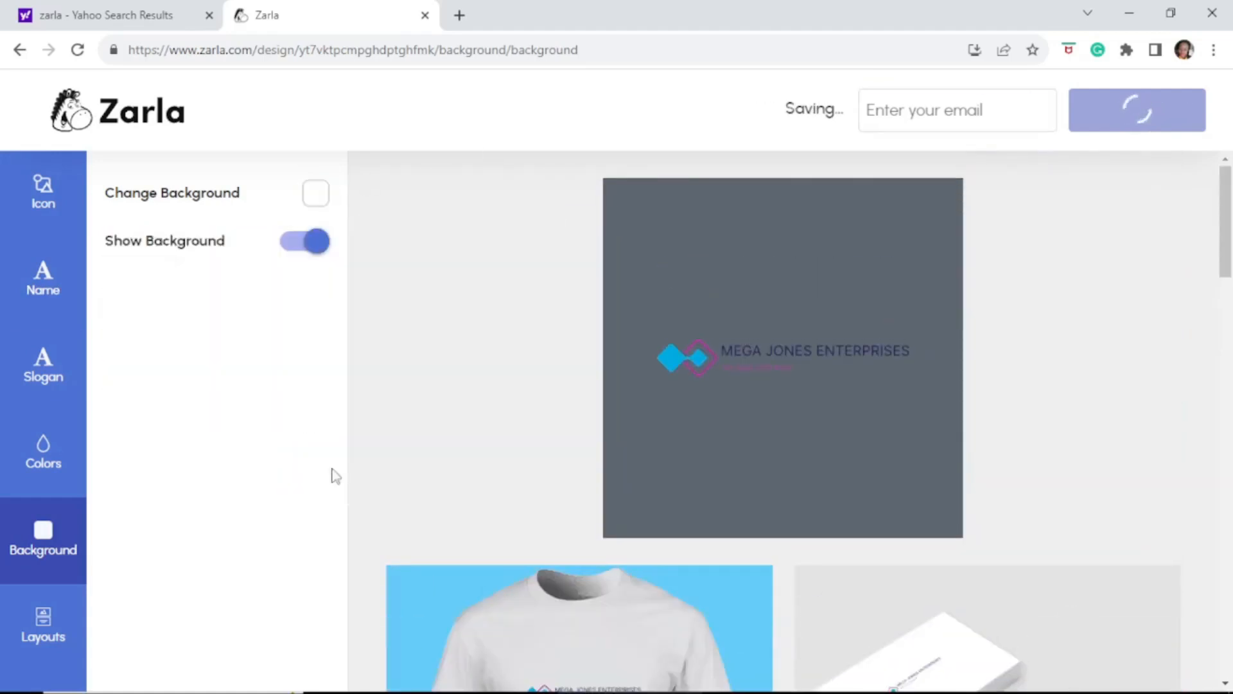
{"action": "left_click_drag", "start_coordinate": [1227, 277], "coordinate": [531, 121]}
Try the icon-above layout, then apply the layout with the icon left of the name
{"action": "left_click", "coordinate": [43, 626]}
{"action": "left_click", "coordinate": [220, 252]}
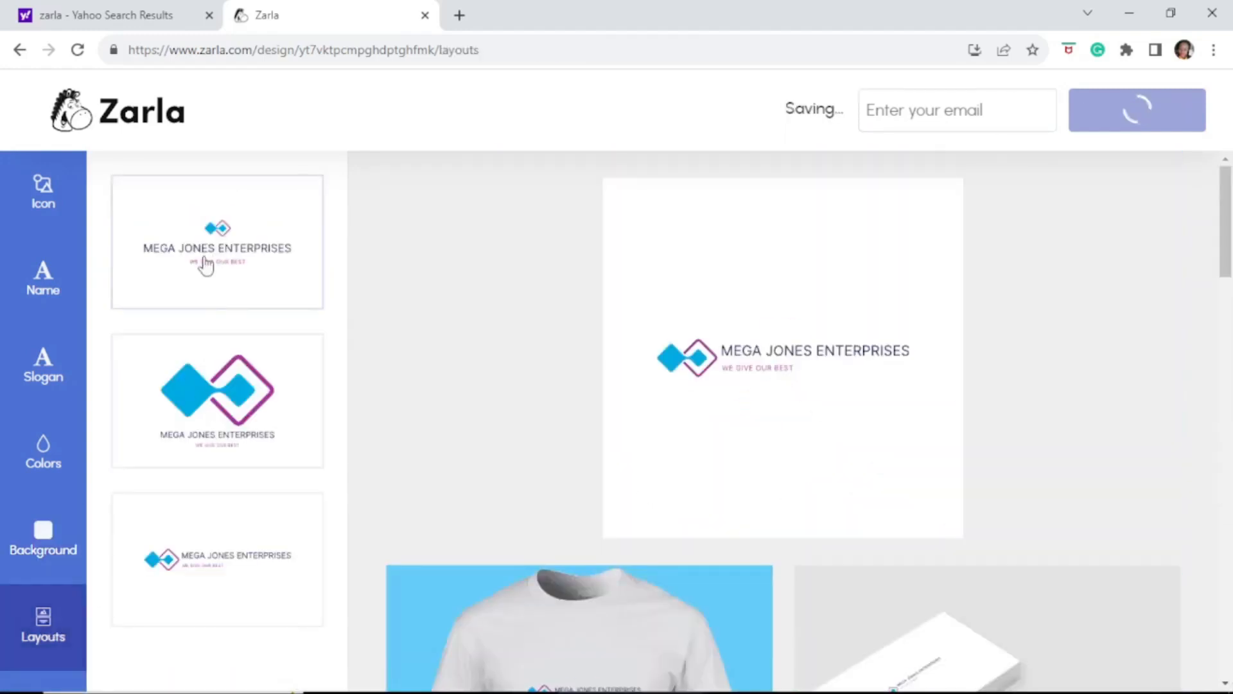
{"action": "scroll", "coordinate": [1006, 316], "scroll_direction": "down", "scroll_amount": 6}
{"action": "left_click", "coordinate": [217, 559]}
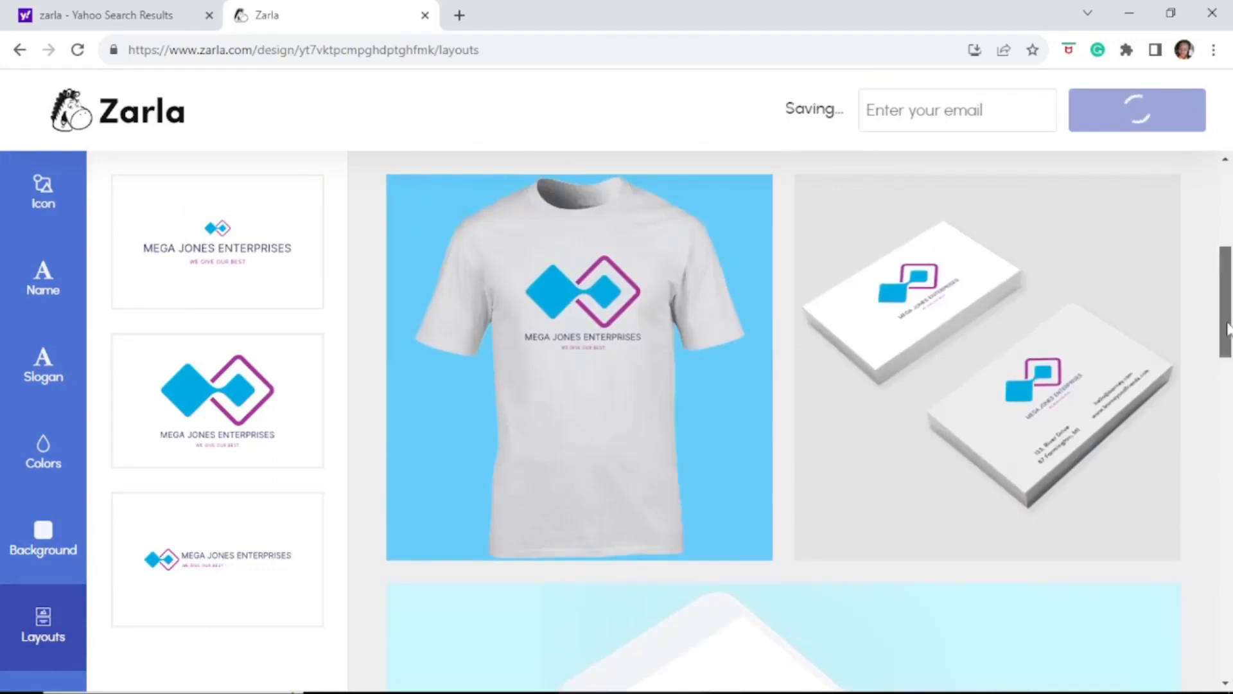
Return to the icon settings and click into the e-mail address box
{"action": "left_click", "coordinate": [44, 192]}
{"action": "mouse_move", "coordinate": [340, 219]}
{"action": "left_mouse_down"}
{"action": "mouse_move", "coordinate": [344, 320]}
{"action": "mouse_move", "coordinate": [343, 215]}
{"action": "left_mouse_up"}
{"action": "left_click", "coordinate": [937, 121]}
{"action": "mouse_move", "coordinate": [1226, 196]}
{"action": "left_mouse_down"}
{"action": "mouse_move", "coordinate": [1226, 537]}
{"action": "mouse_move", "coordinate": [1225, 187]}
{"action": "left_mouse_up"}
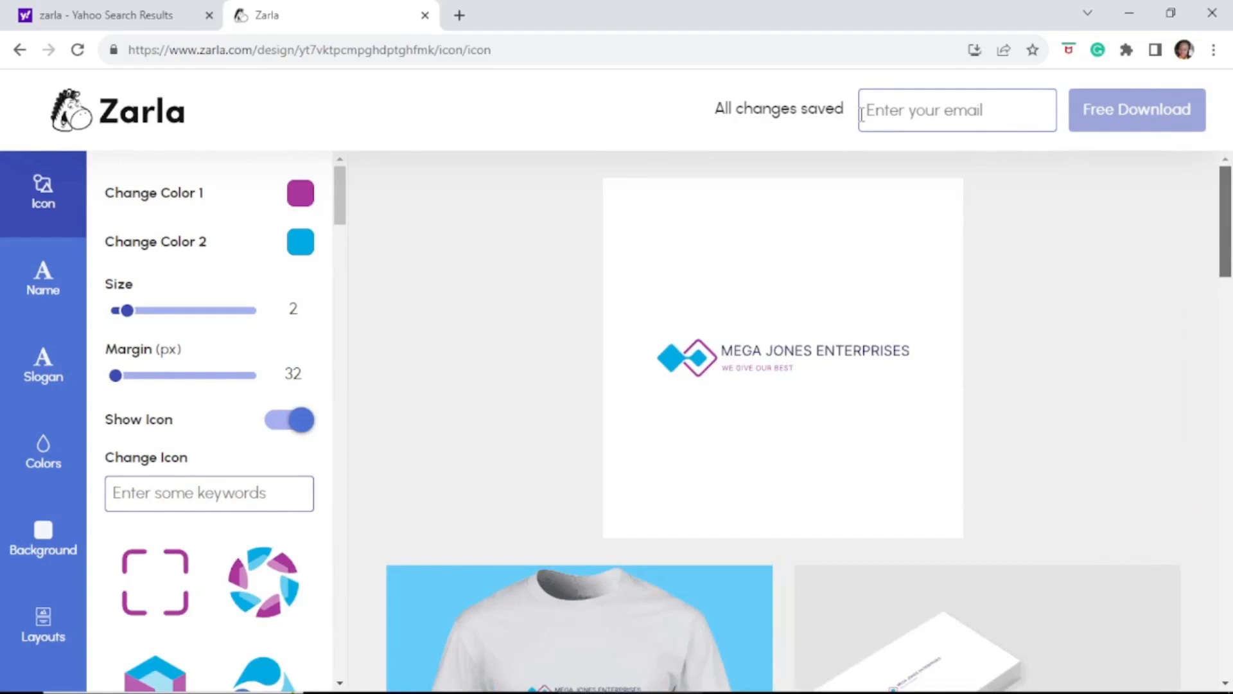
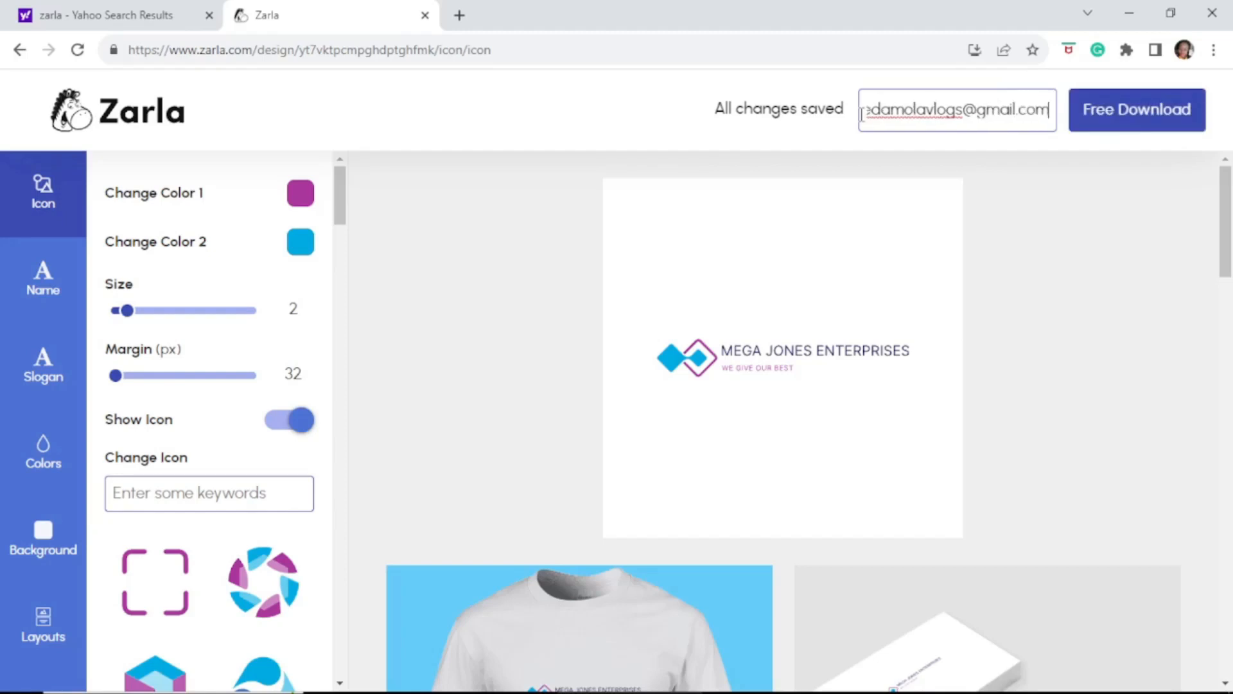
Enter your e-mail address, send the free logo package, and open a new browser tab
{"action": "left_click", "coordinate": [1141, 118]}
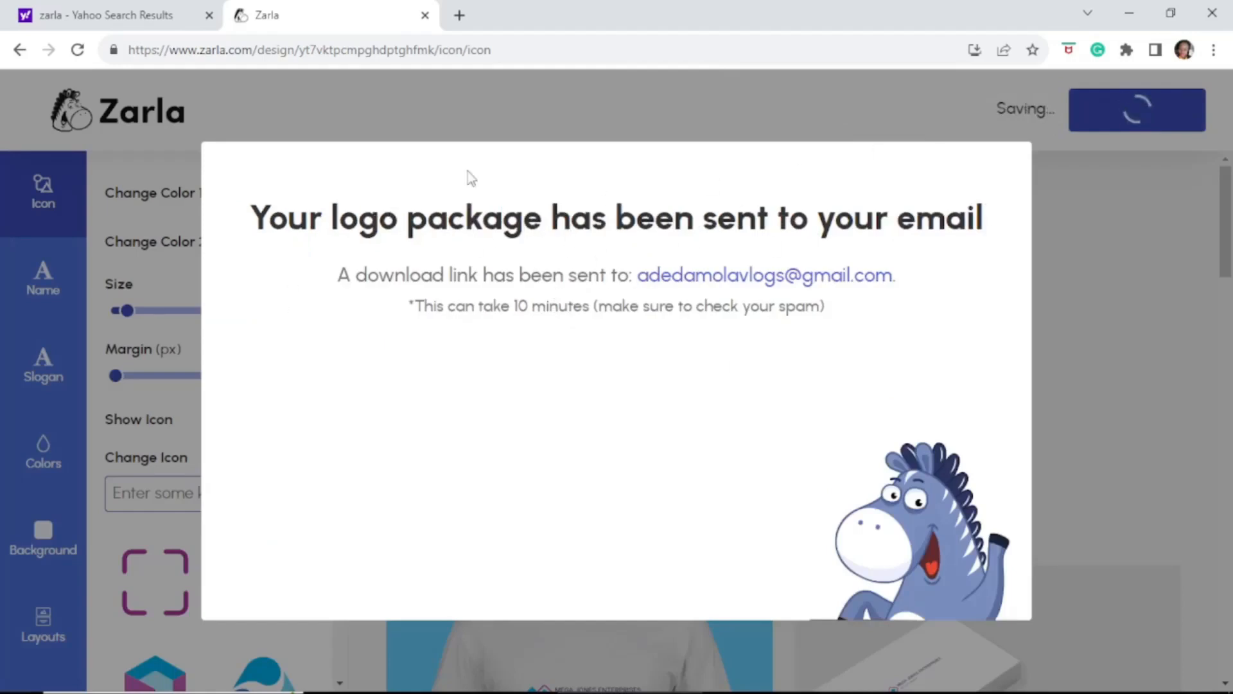
{"action": "left_click", "coordinate": [460, 15]}
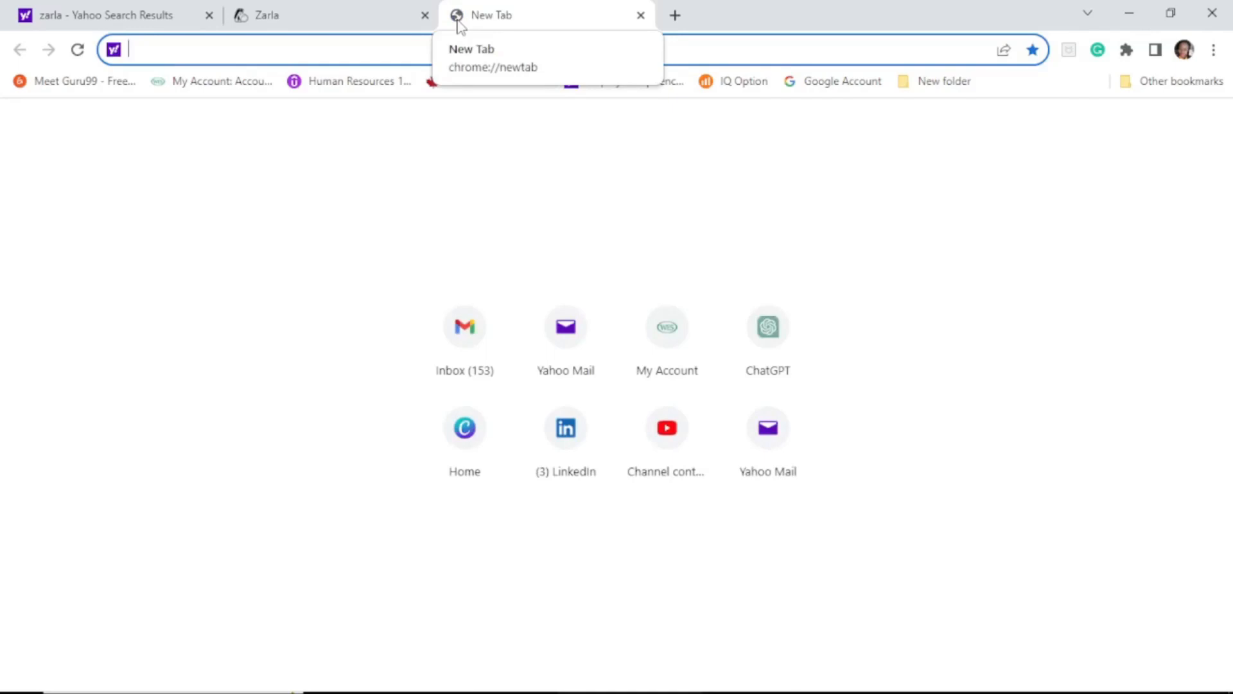
Open the 'Download Your Logo Package' email in Gmail and follow its Download Logo Files link
{"action": "left_click", "coordinate": [490, 360]}
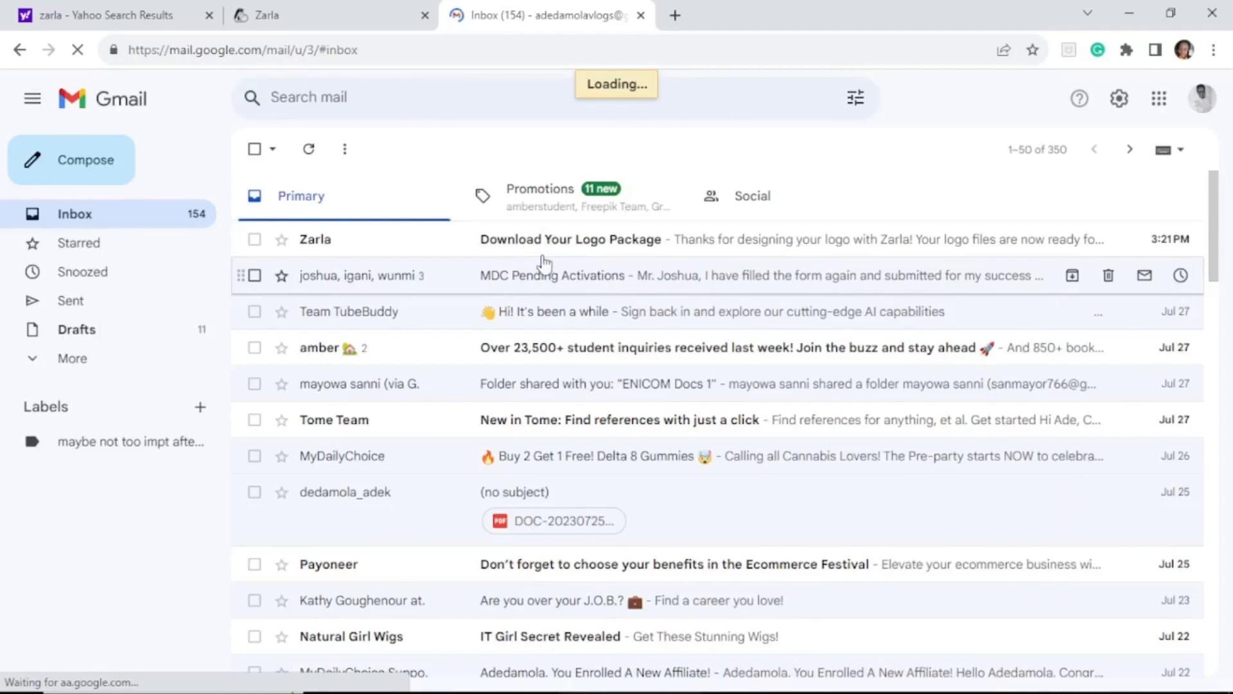
{"action": "left_click", "coordinate": [594, 249]}
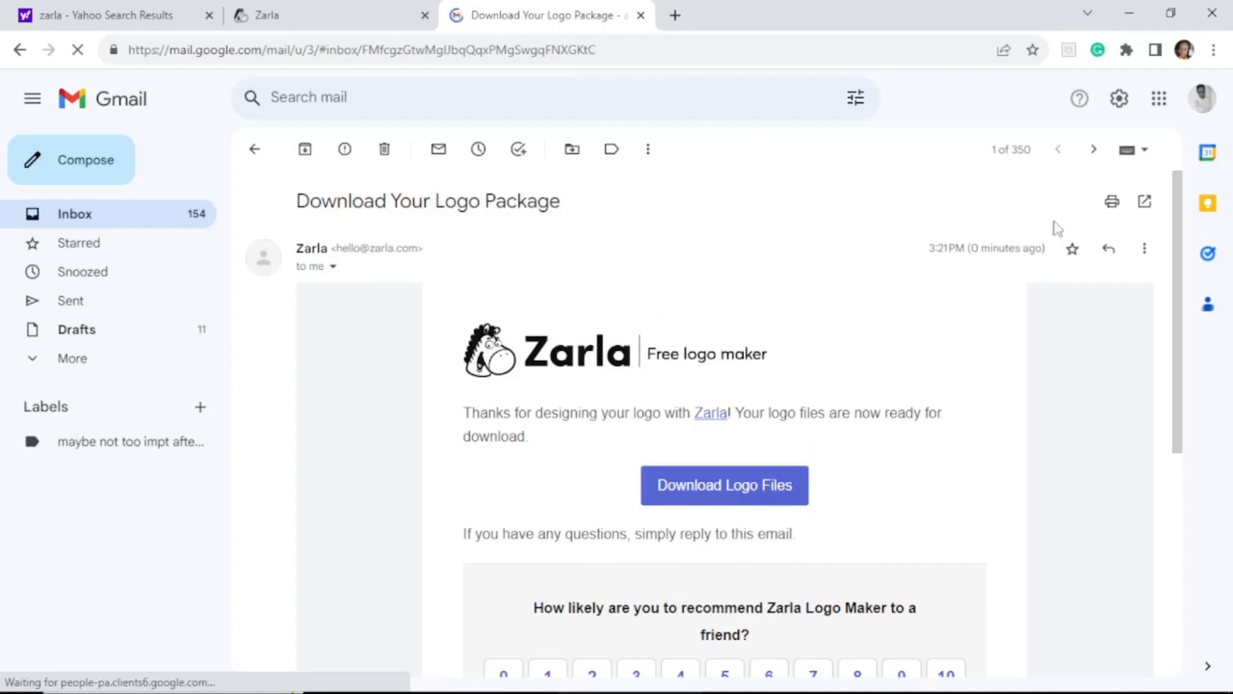
{"action": "left_click_drag", "start_coordinate": [1183, 223], "coordinate": [1189, 484]}
{"action": "left_click_drag", "start_coordinate": [1176, 443], "coordinate": [1166, 224]}
{"action": "left_click", "coordinate": [729, 490]}
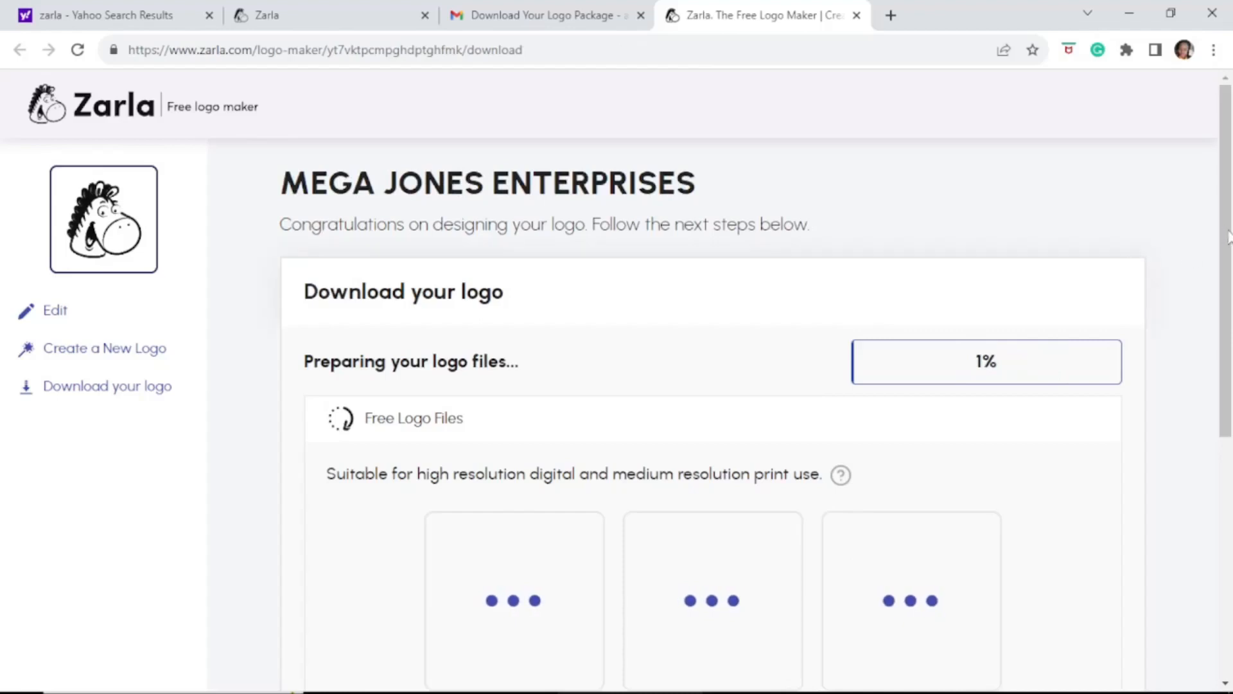
Under Free Logo Files, download the white-on-black 5000 x 5000 PNG logo
{"action": "scroll", "coordinate": [1228, 241], "scroll_direction": "down", "scroll_amount": 8}
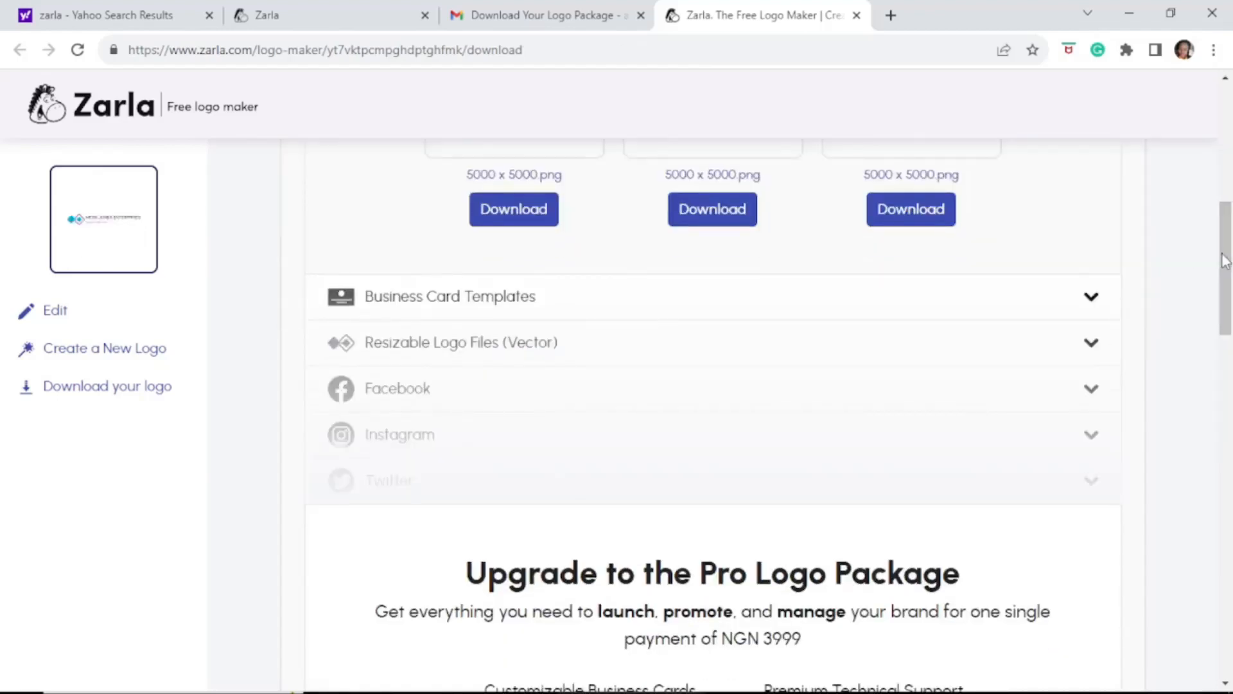
{"action": "left_click_drag", "start_coordinate": [1226, 250], "coordinate": [1216, 184]}
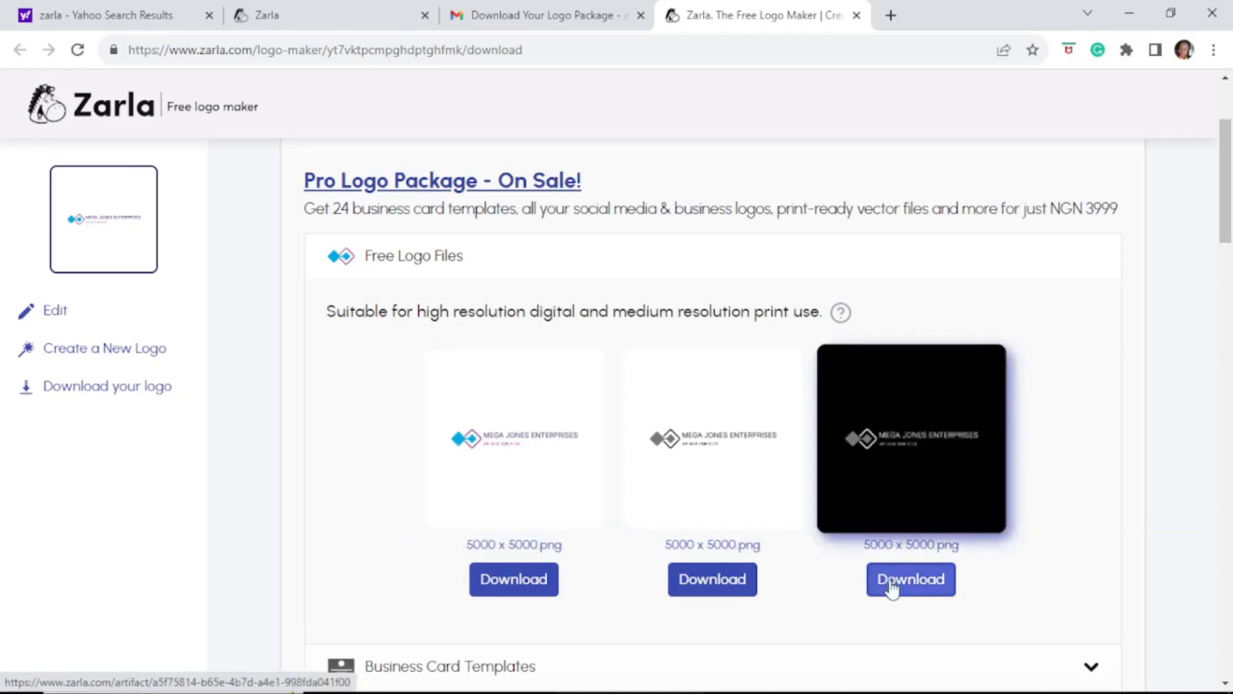
{"action": "mouse_move", "coordinate": [1227, 212]}
{"action": "left_mouse_down"}
{"action": "mouse_move", "coordinate": [1228, 295]}
{"action": "mouse_move", "coordinate": [1229, 200]}
{"action": "mouse_move", "coordinate": [1228, 220]}
{"action": "left_mouse_up"}
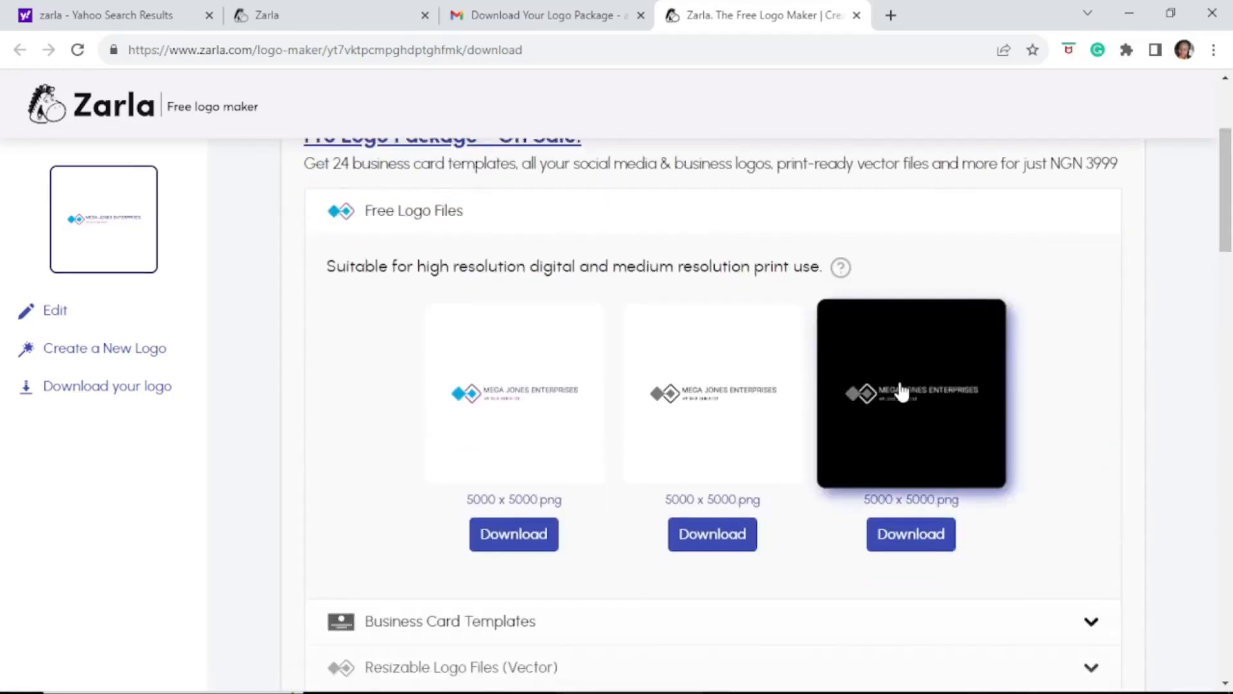
{"action": "left_click", "coordinate": [924, 551]}
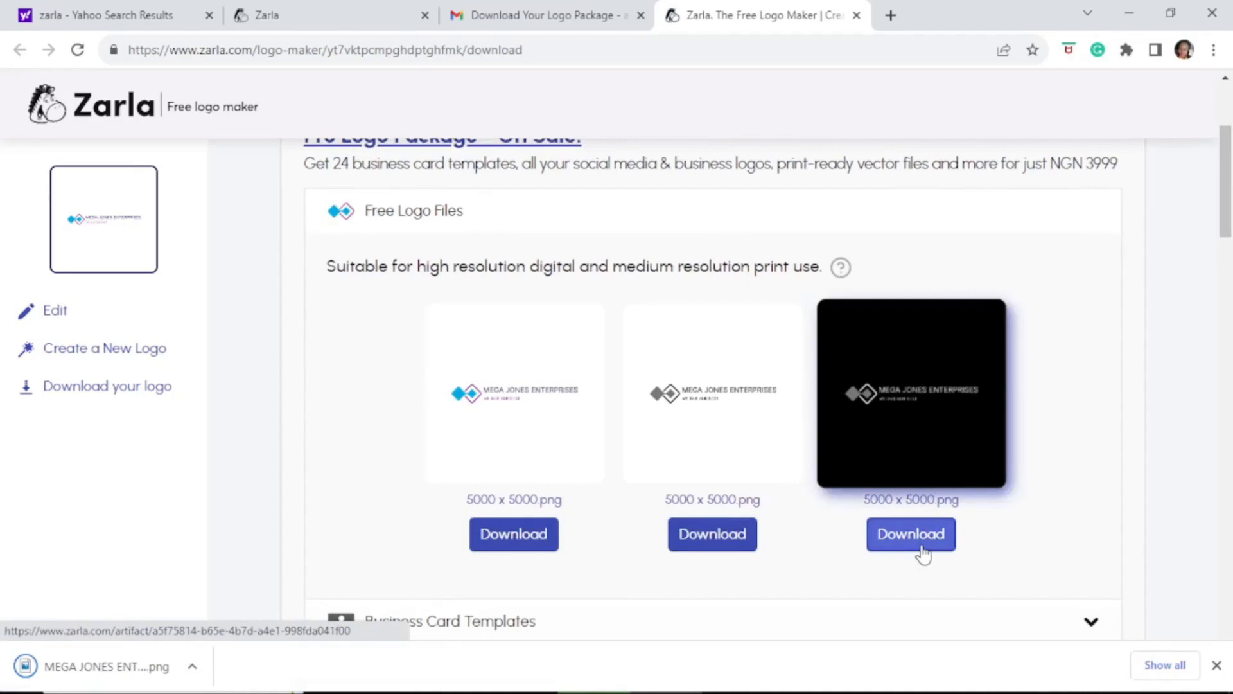
{"action": "left_click", "coordinate": [924, 551]}
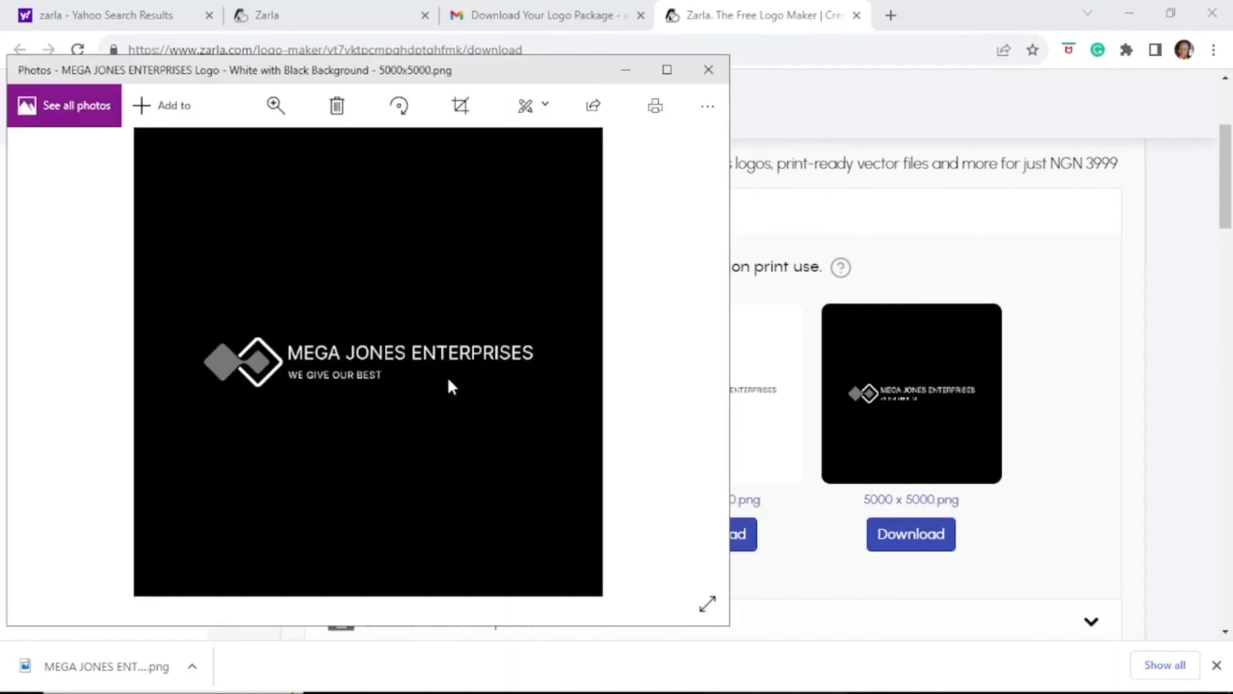
View the black-background logo PNG full size in Photos, then minimize Photos back to Zarla
{"action": "left_click", "coordinate": [669, 70]}
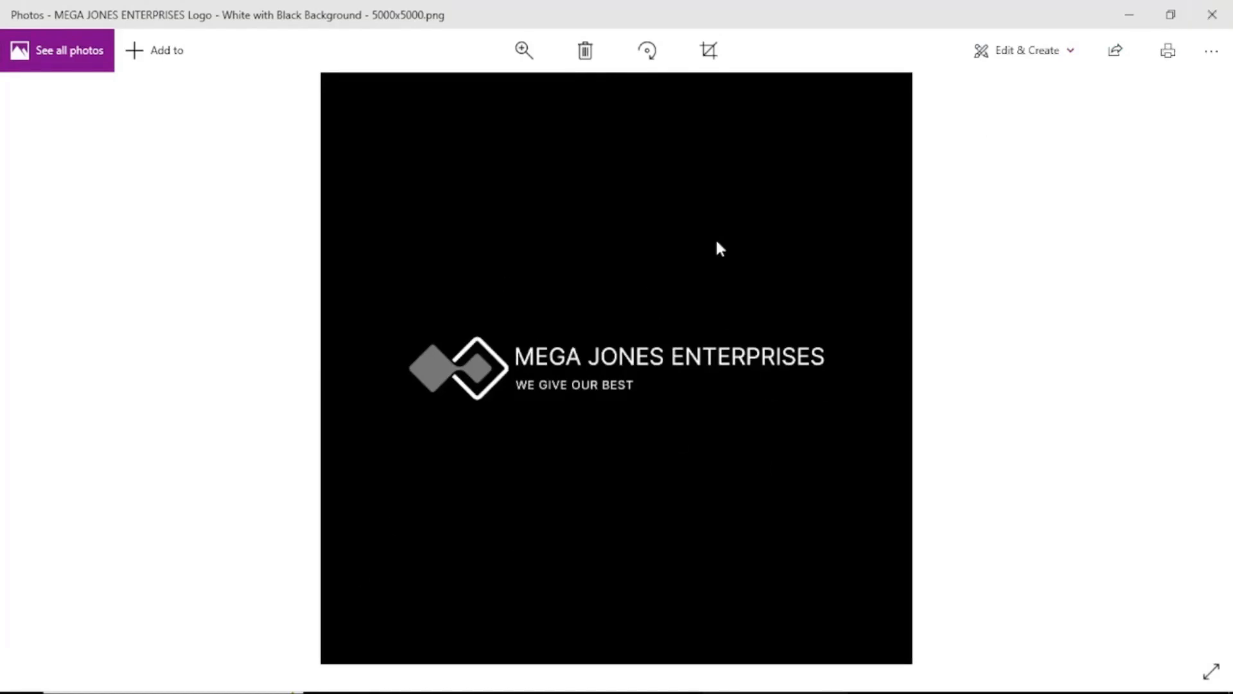
{"action": "left_click", "coordinate": [1132, 16]}
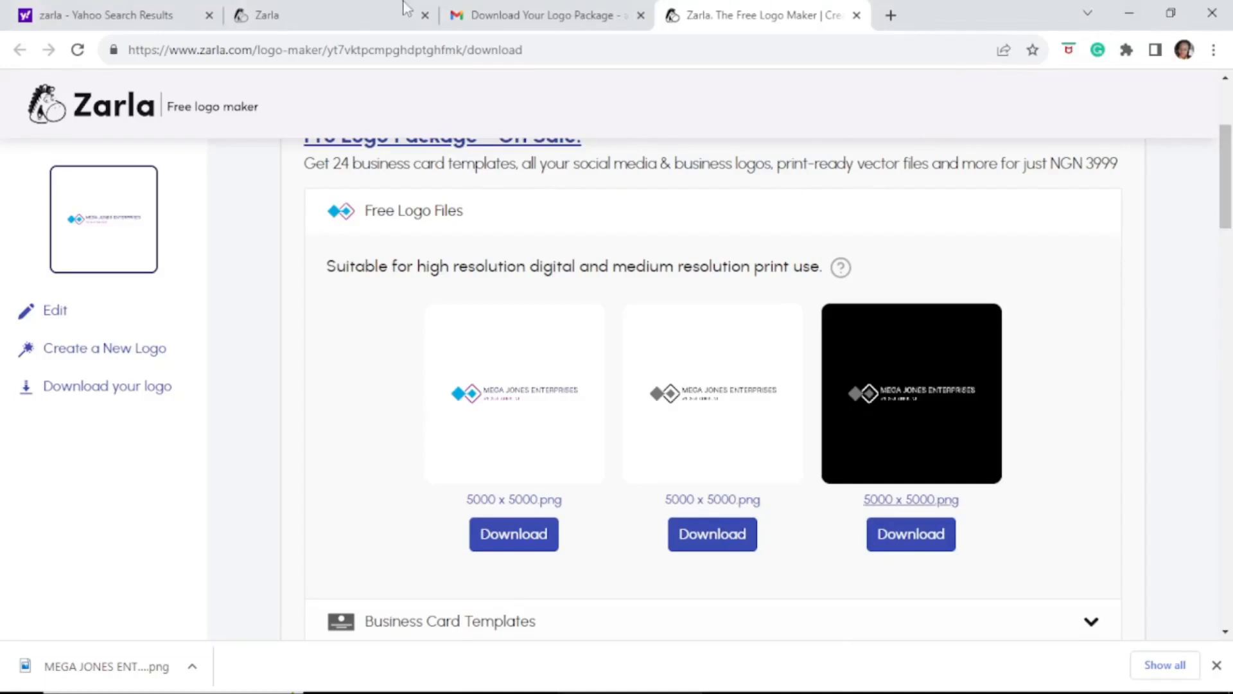
{"action": "mouse_move", "coordinate": [488, 687]}
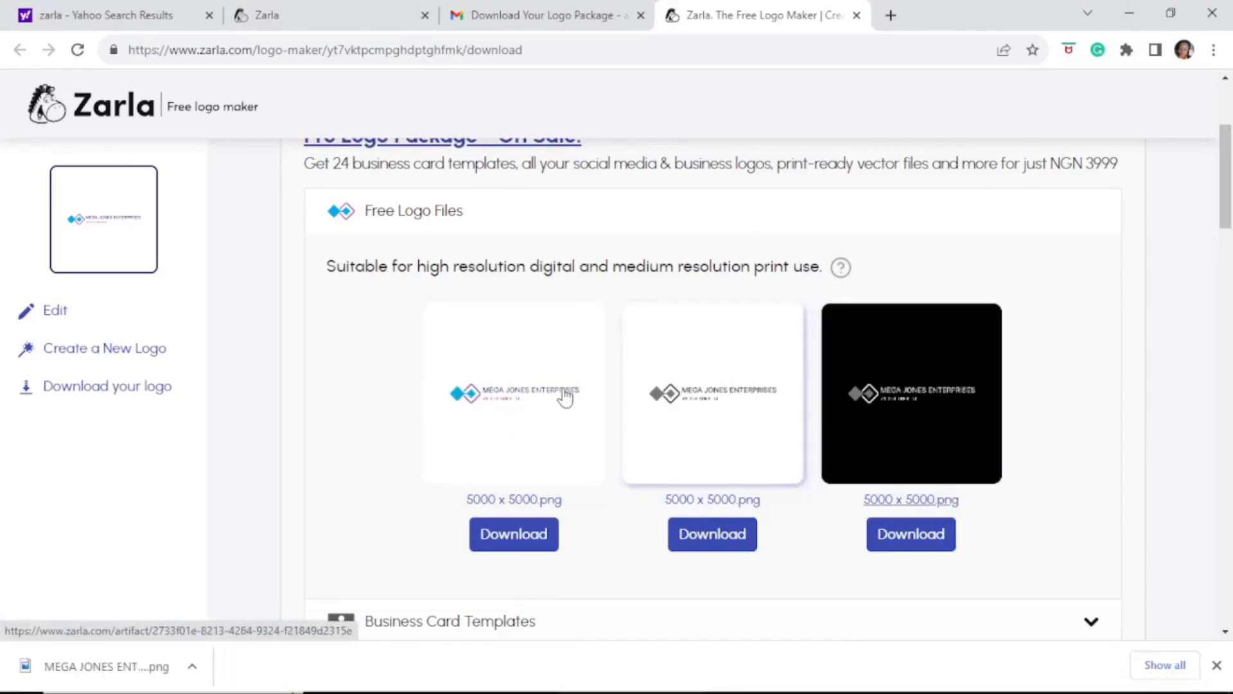
{"action": "left_click", "coordinate": [745, 675]}
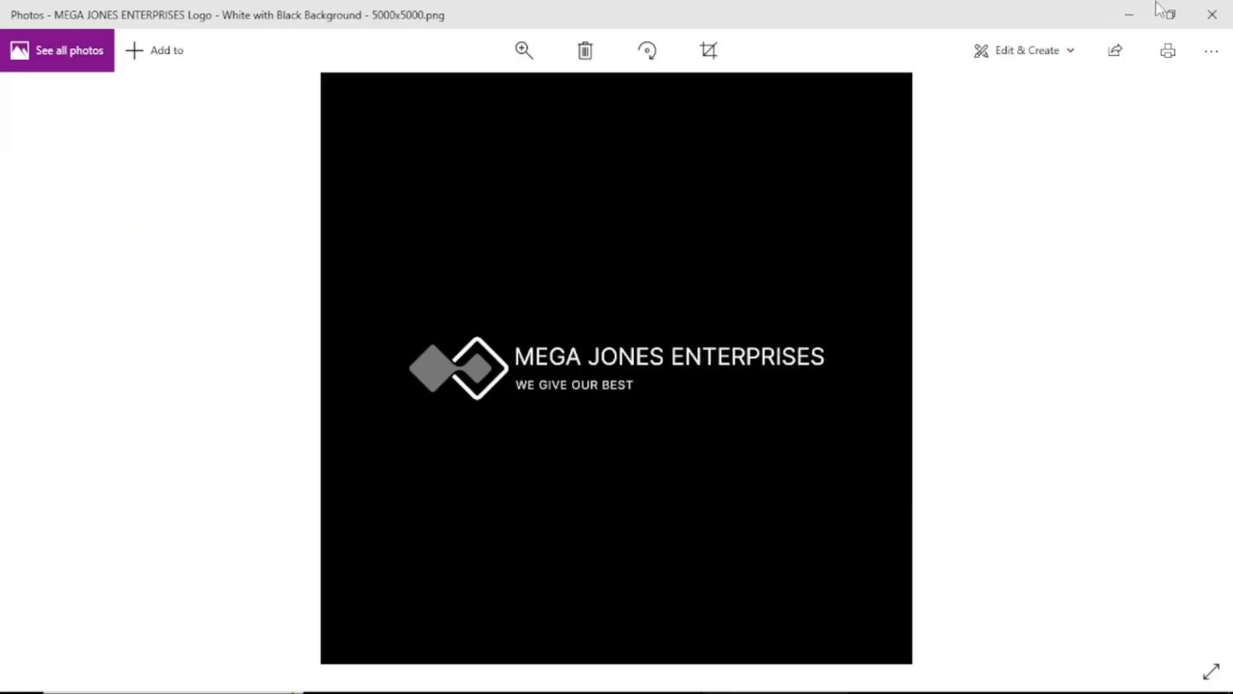
{"action": "left_click", "coordinate": [1132, 15]}
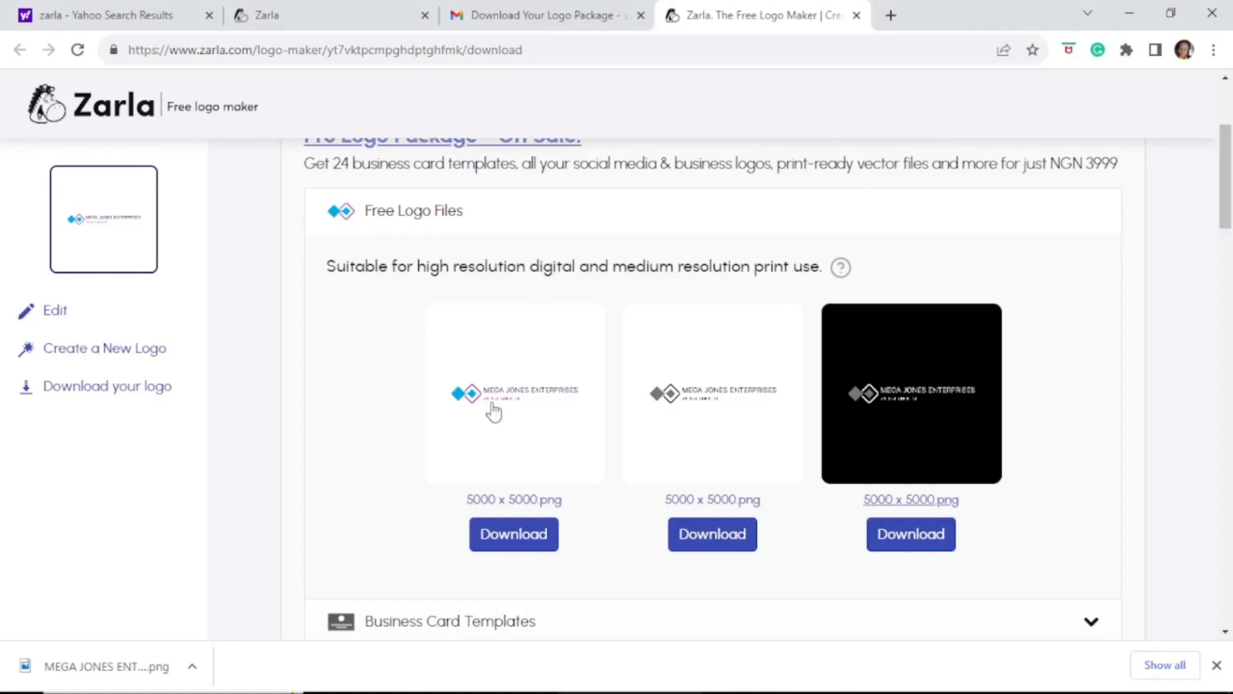
{"action": "mouse_move", "coordinate": [554, 687]}
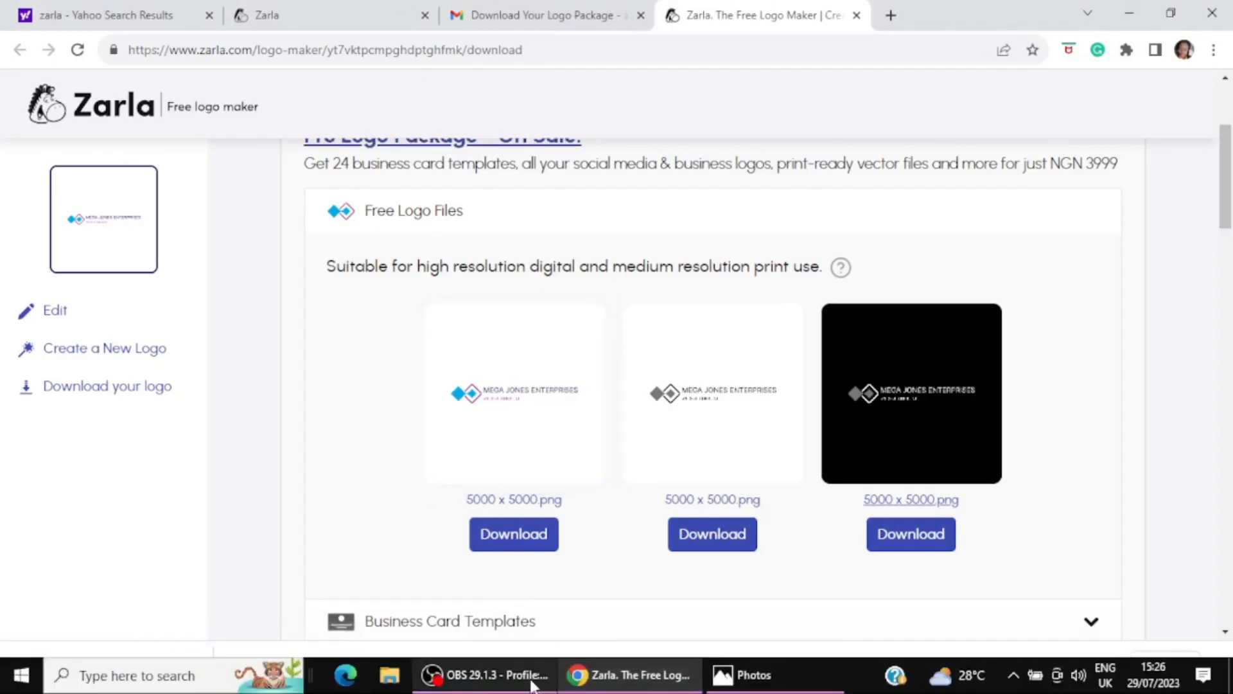